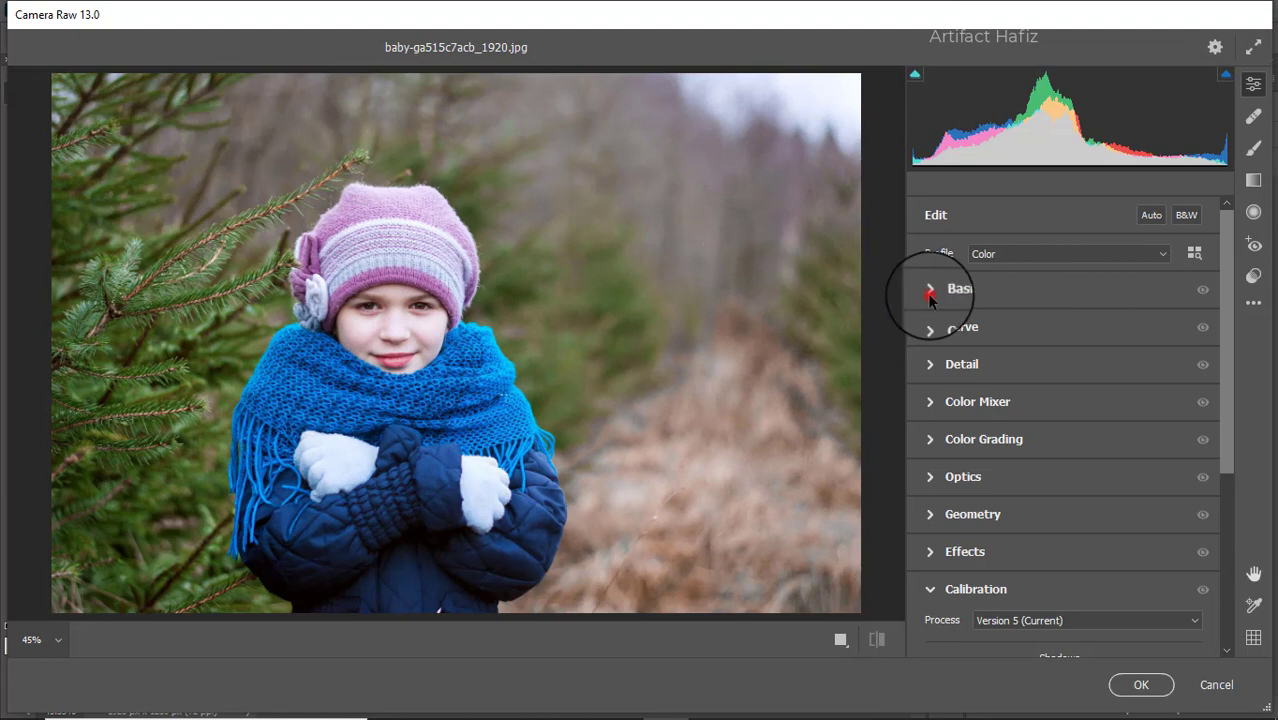
In the Basic adjustments, set Temperature to -3, Tint to +3, Exposure to -0.25 and Highlights to -70
left_click(929, 290)
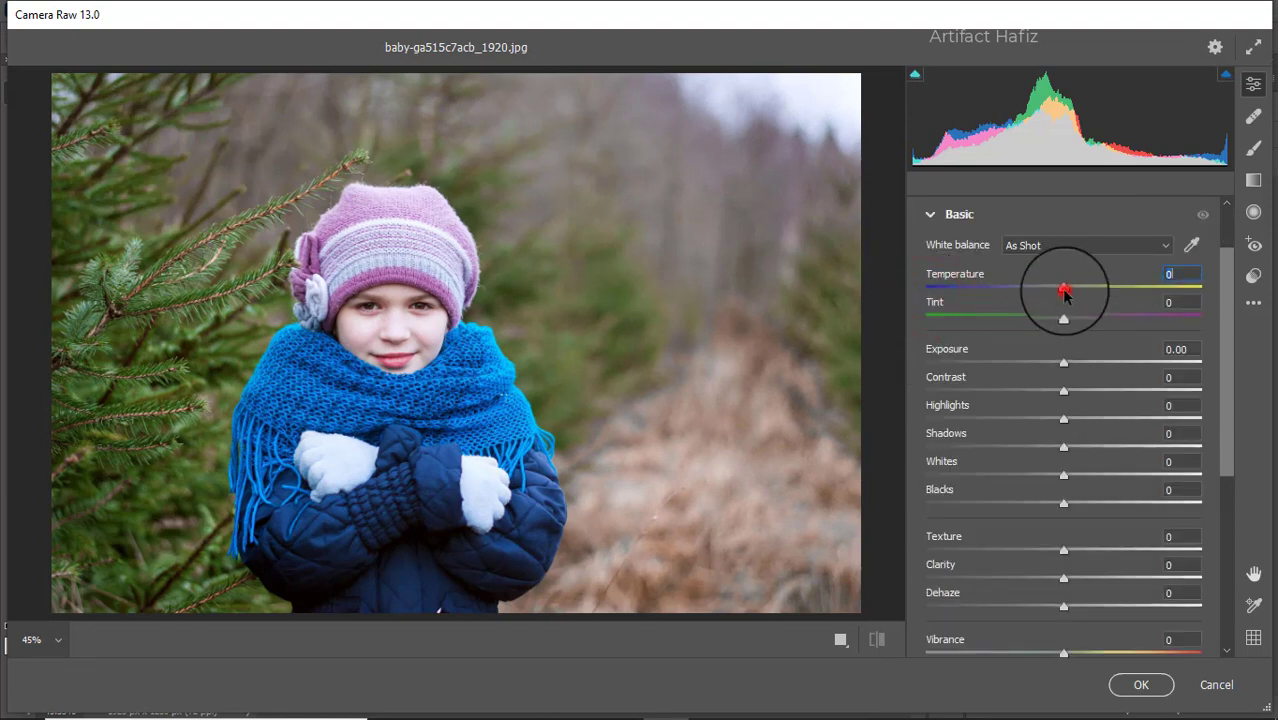
left_click_drag(1065, 292, 1058, 366)
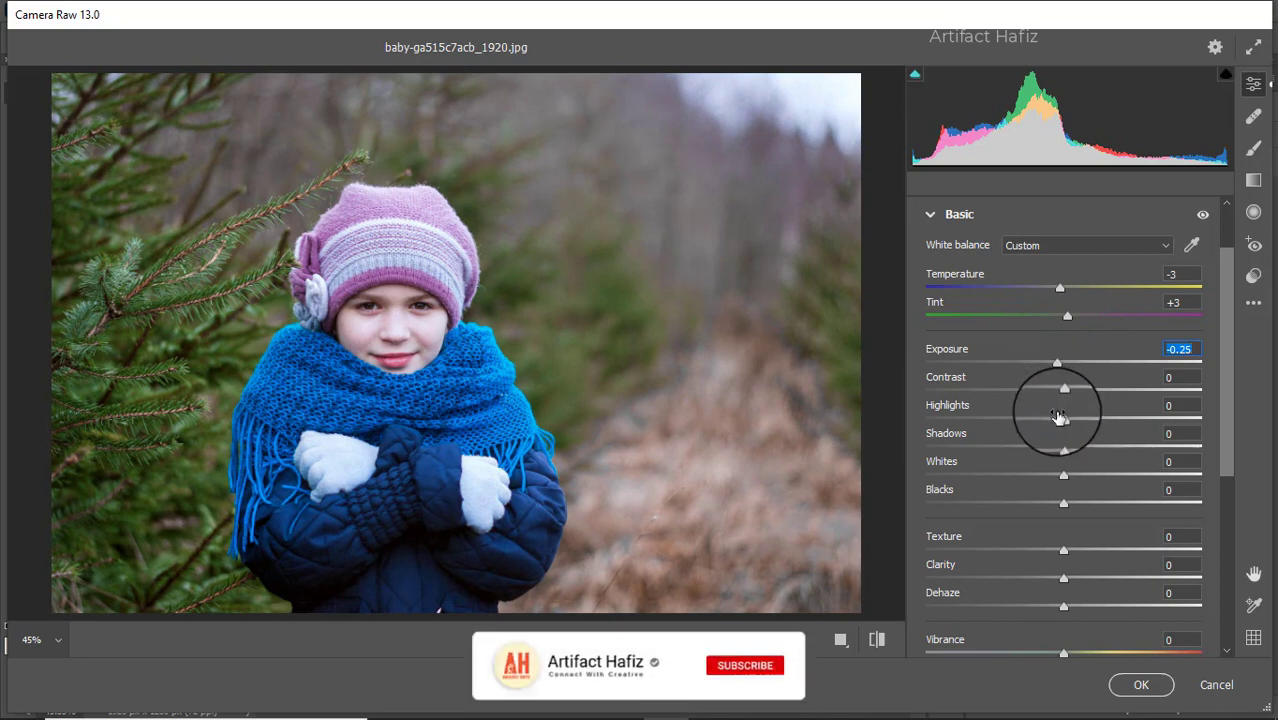
left_click_drag(1060, 418, 968, 410)
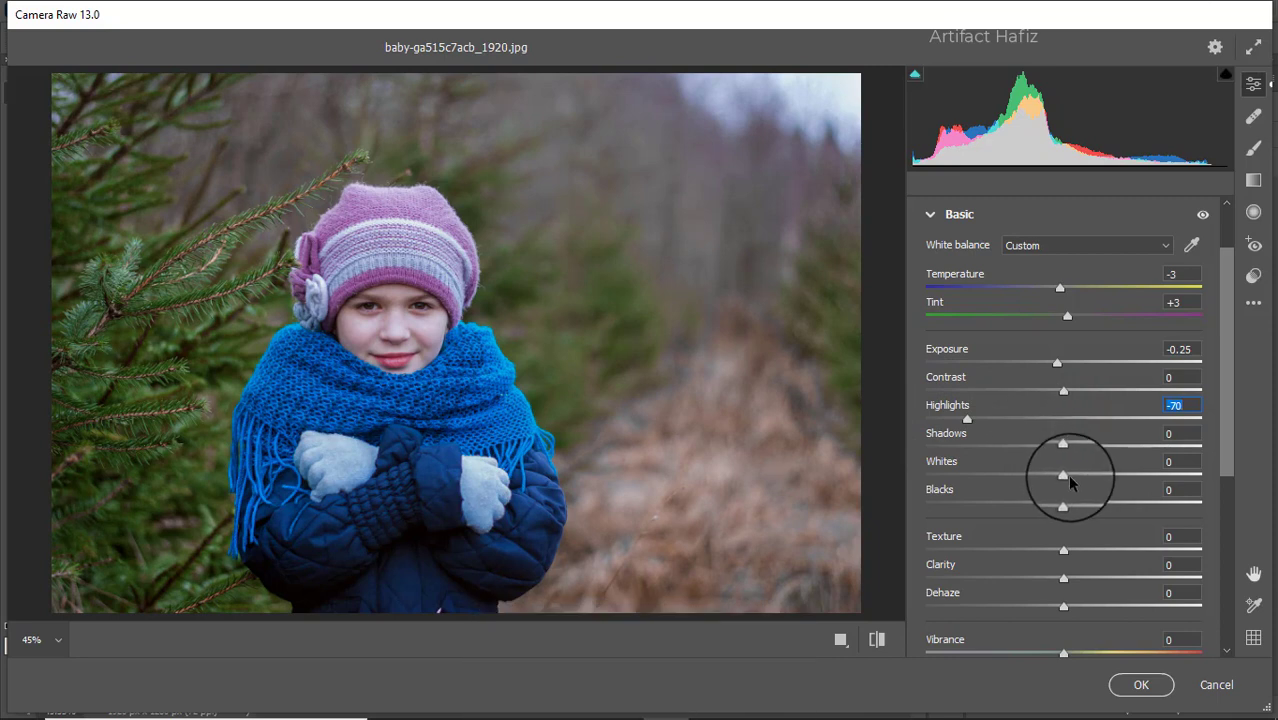
Set the photo's Whites to +12, Contrast to +15 and Shadows to +9
mouse_move(1070, 480)
left_mouse_down()
mouse_move(1121, 476)
mouse_move(1078, 465)
mouse_move(1079, 478)
left_mouse_up()
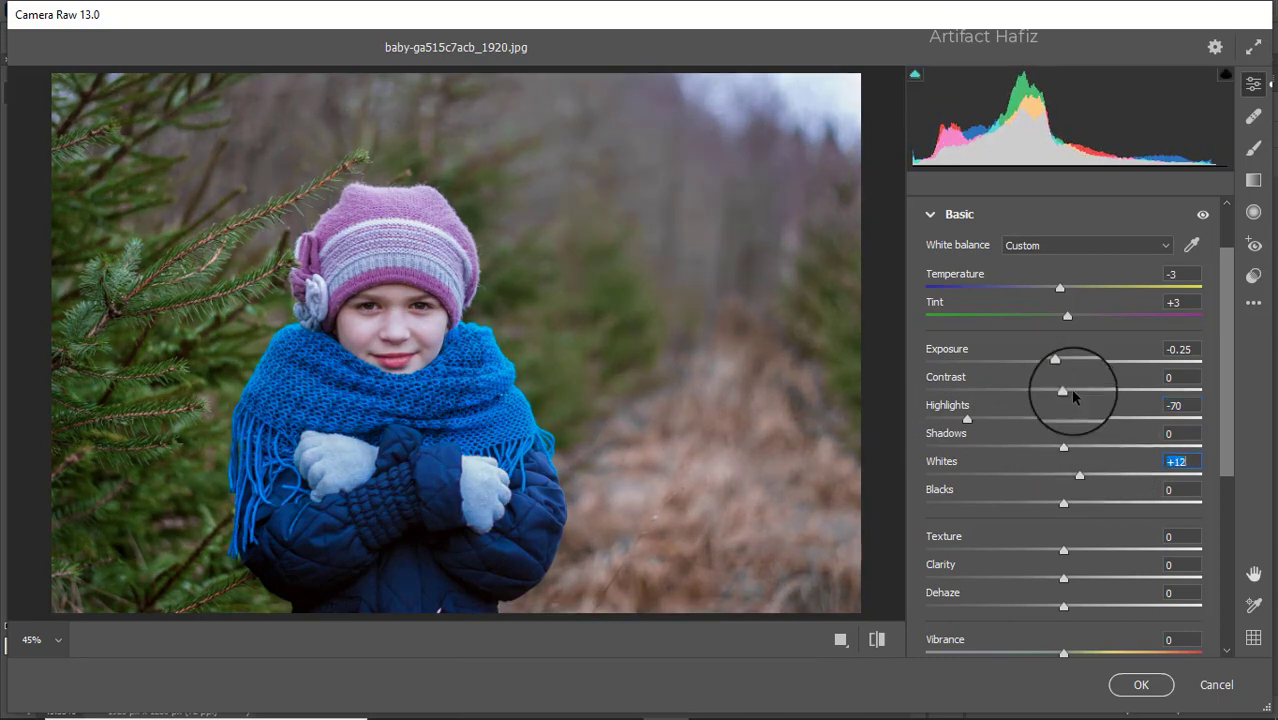
mouse_move(1062, 390)
left_mouse_down()
mouse_move(1122, 393)
mouse_move(1082, 386)
left_mouse_up()
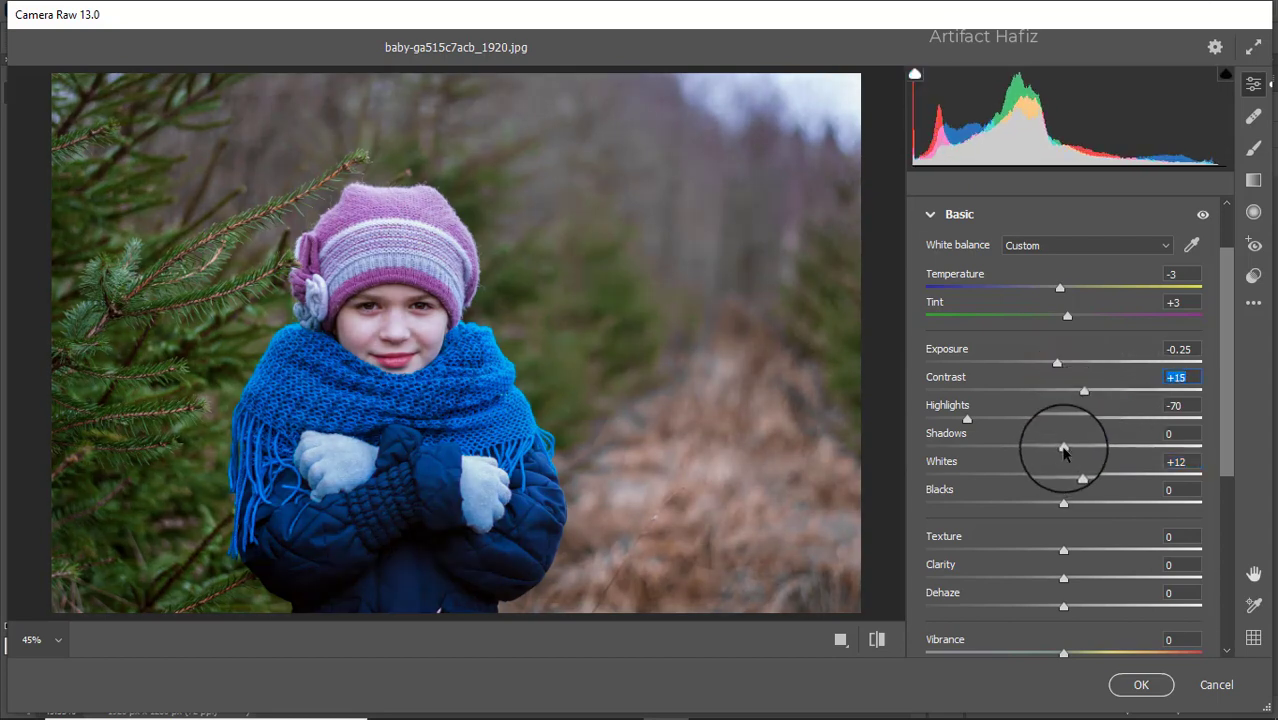
left_click_drag(1061, 445, 1077, 448)
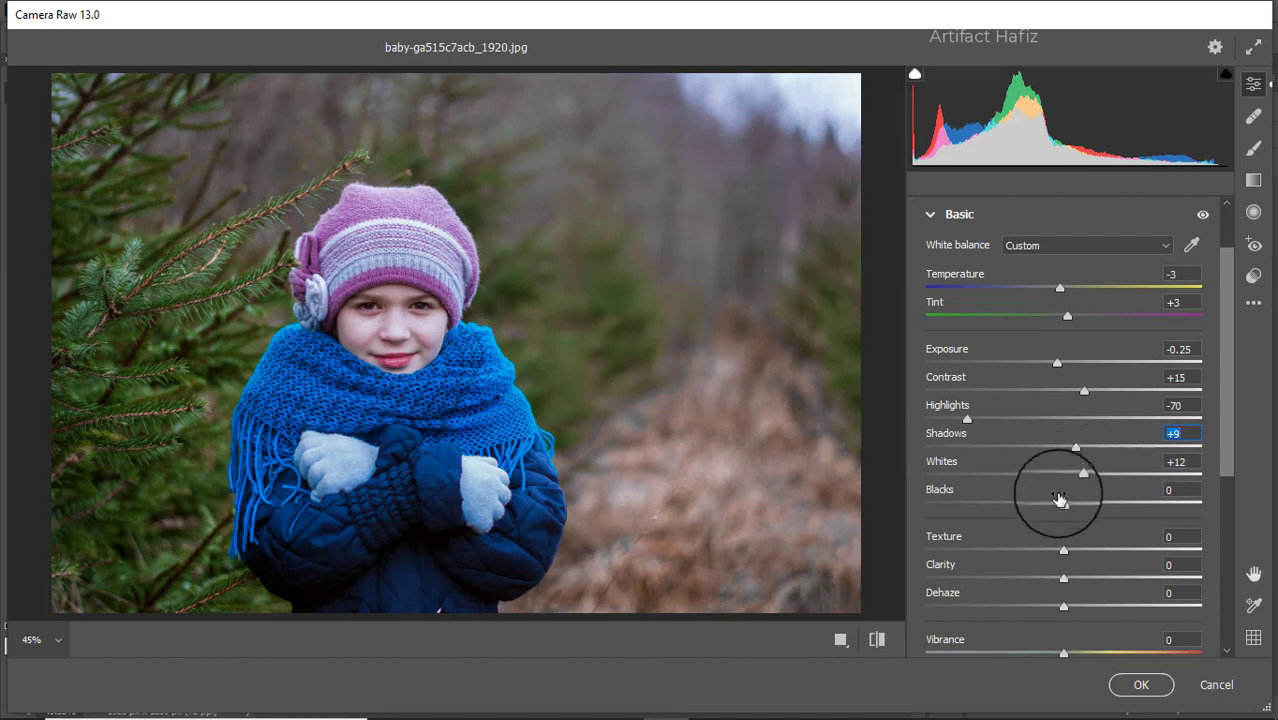
Set Blacks to -6, Texture to +1, Clarity to +2 and Dehaze to +10
left_click_drag(1084, 502, 1069, 553)
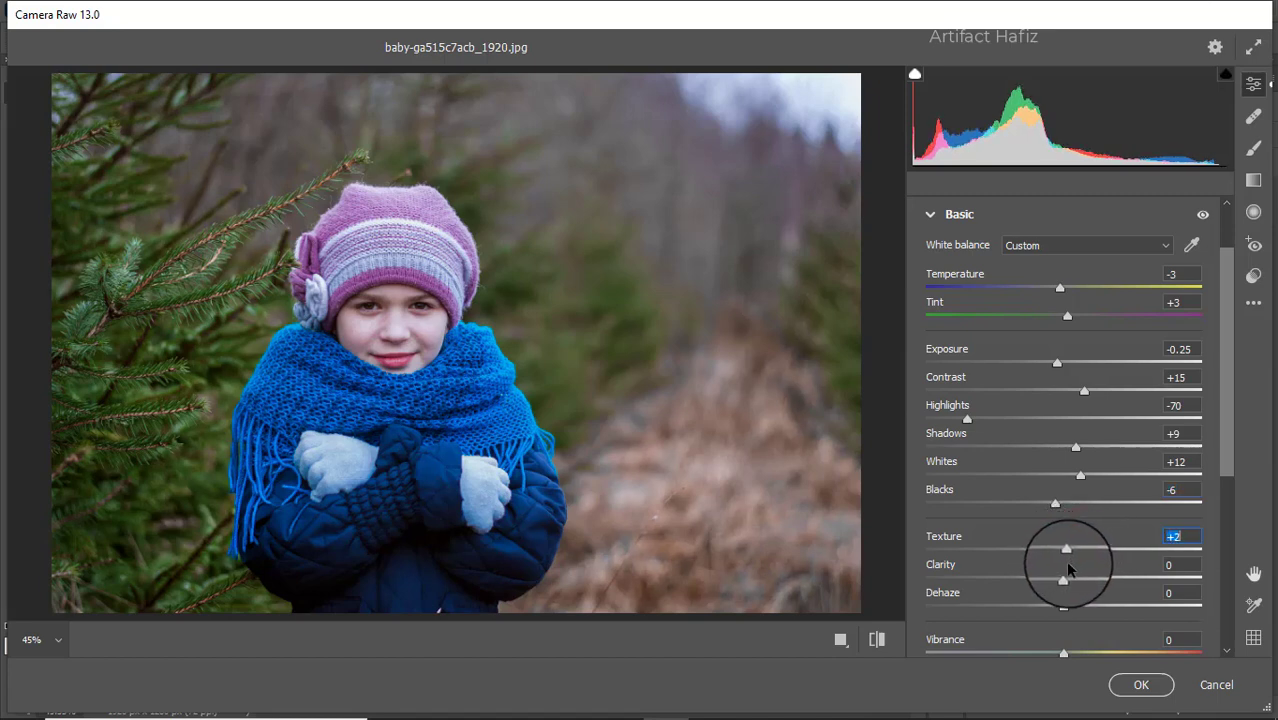
left_click_drag(1066, 583, 1064, 578)
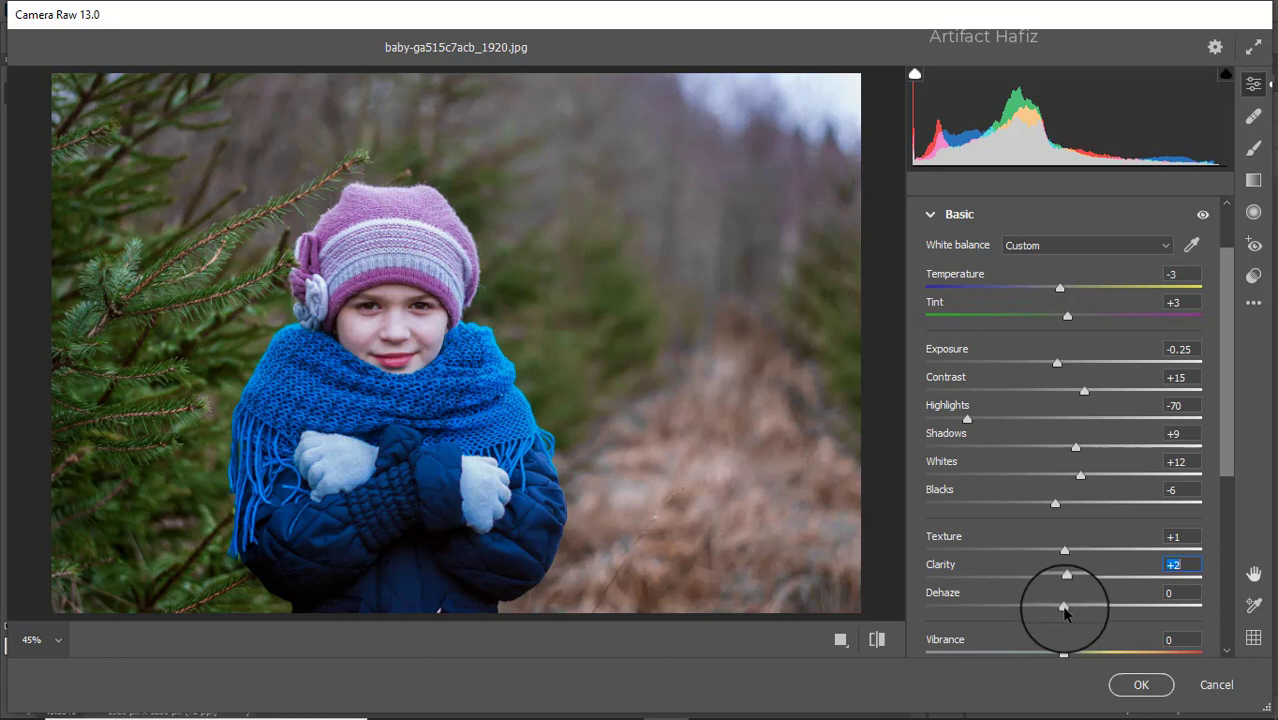
mouse_move(1065, 612)
left_mouse_down()
mouse_move(1016, 609)
mouse_move(1100, 614)
mouse_move(1079, 616)
left_mouse_up()
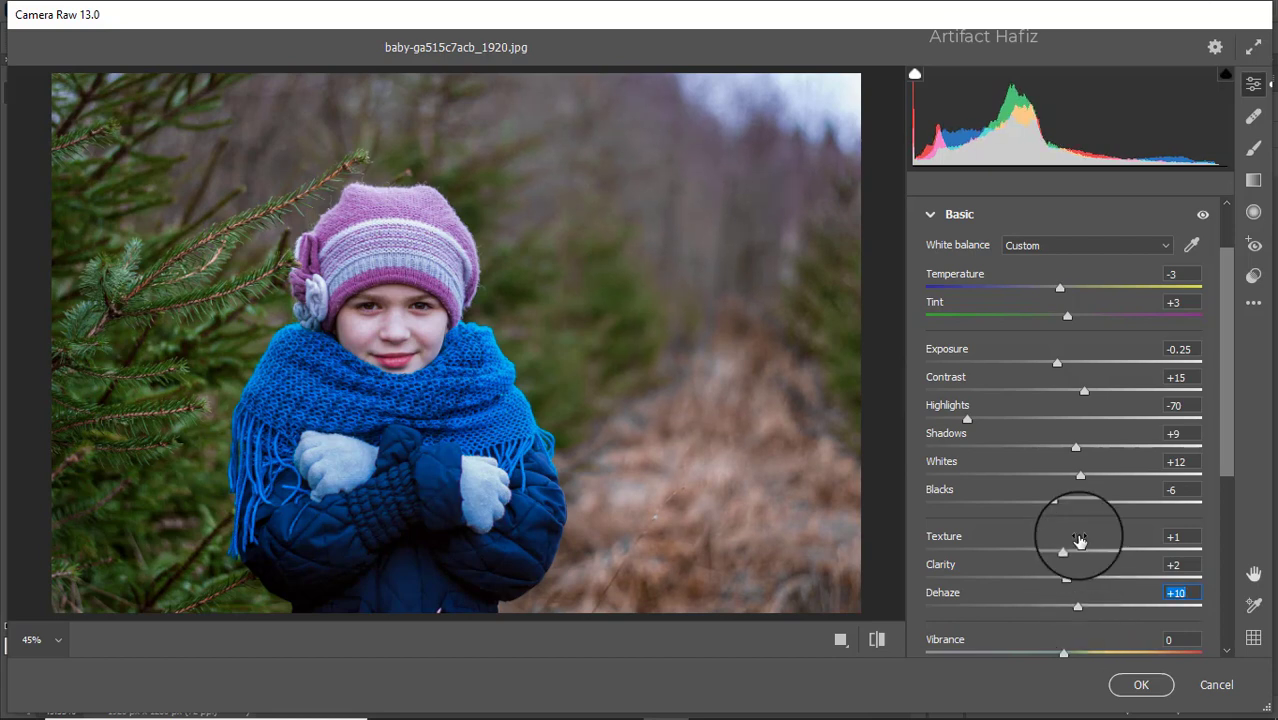
Set the photo's Vibrance to +23 and overall Saturation to -8
left_click_drag(1230, 413, 1217, 560)
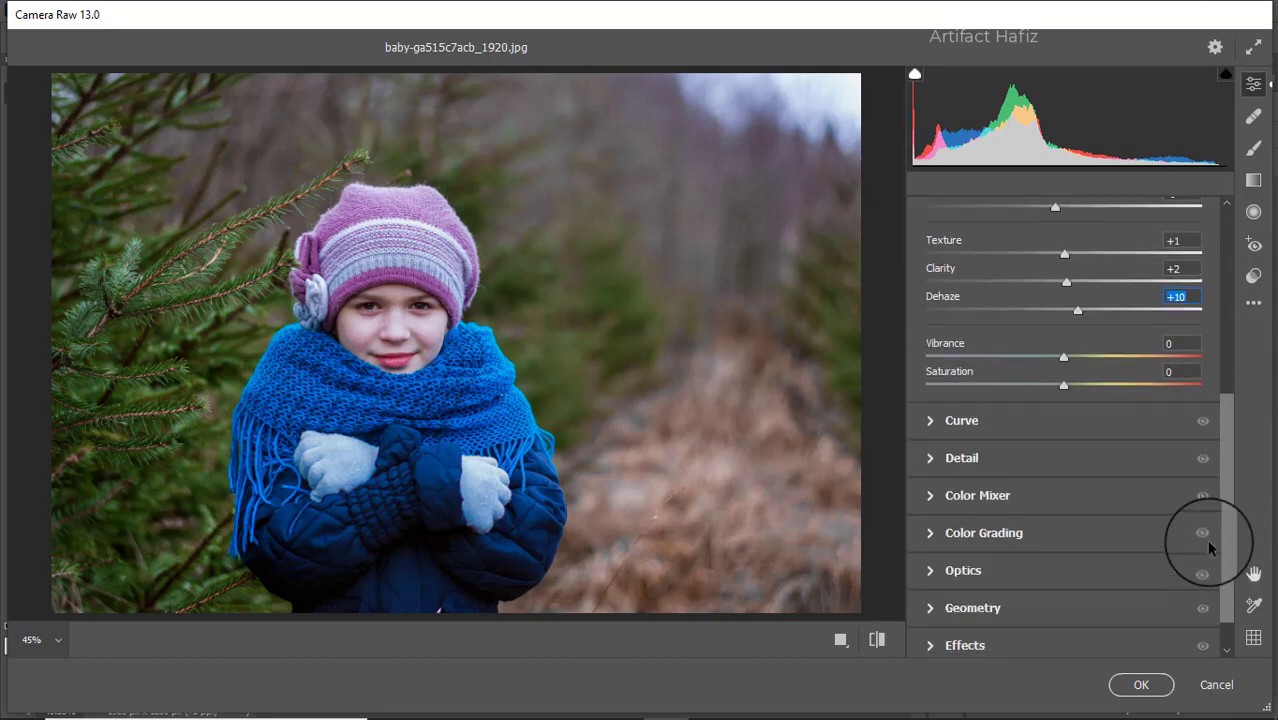
left_click(1066, 358)
left_click_drag(1066, 358, 1052, 390)
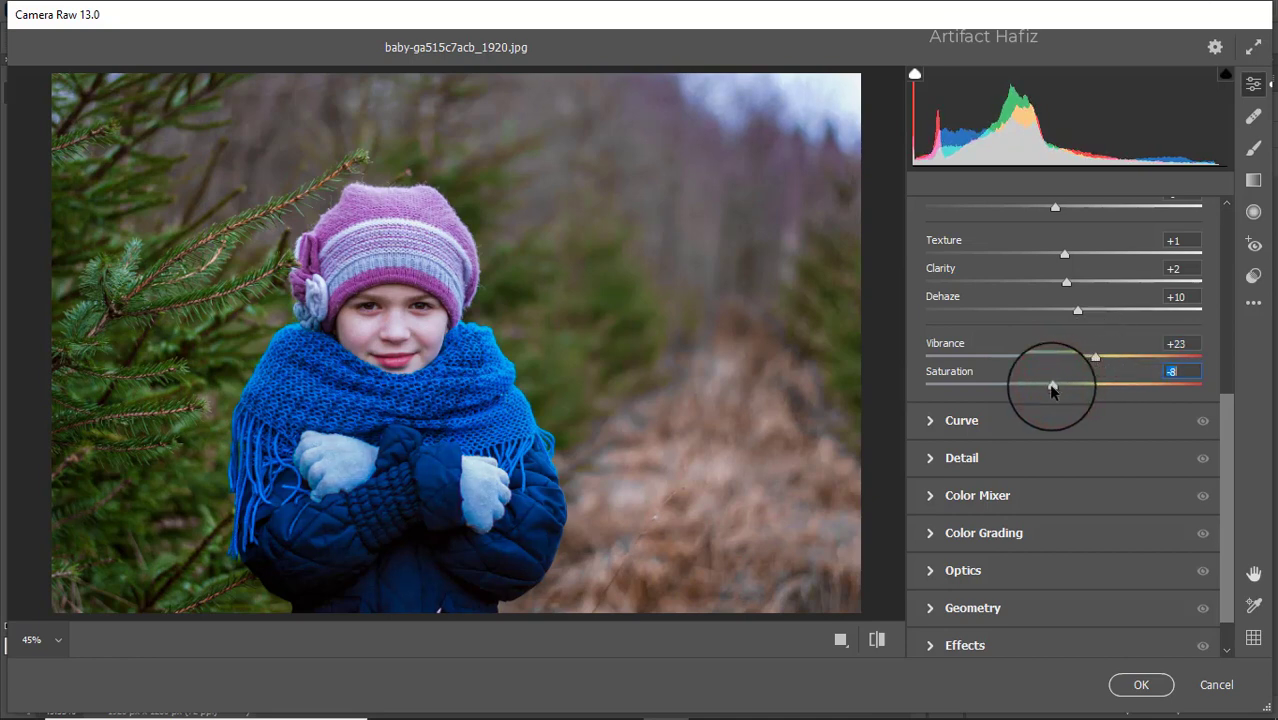
Add tone curve points at input 64, output 59 and input 191, output 193, and raise the blue curve's black point to output 16
left_click(980, 424)
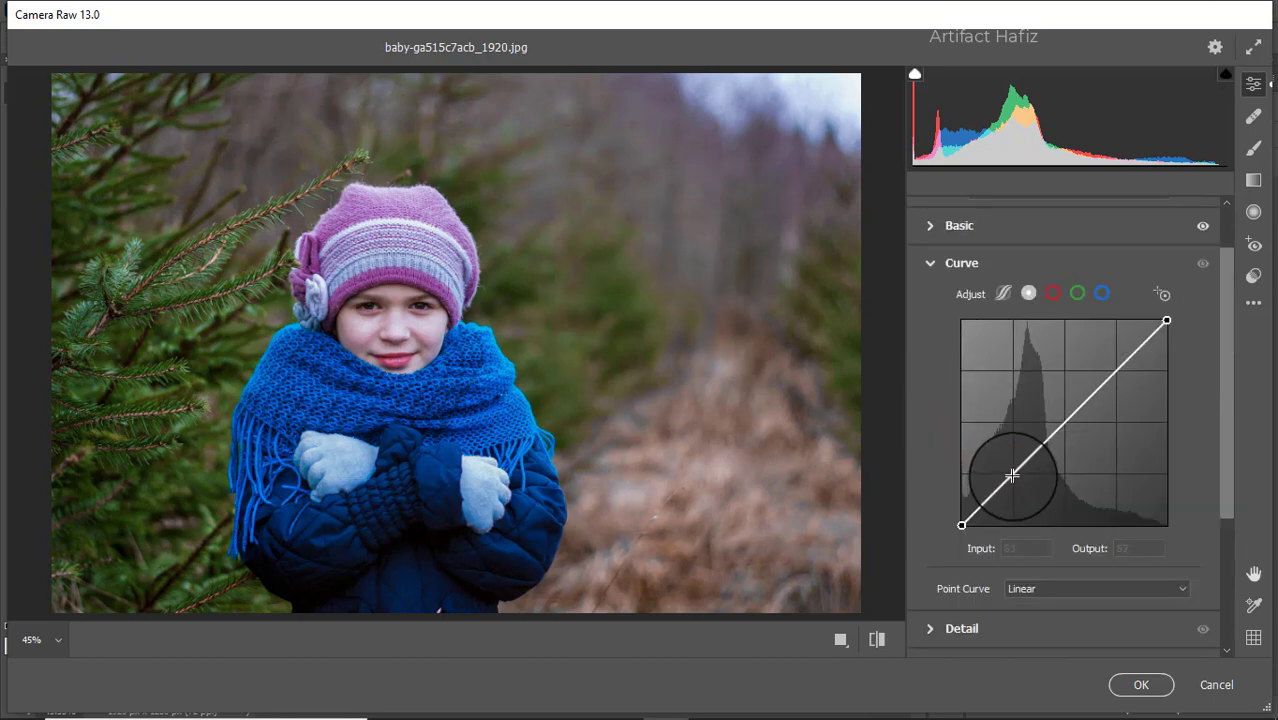
left_click(1013, 477)
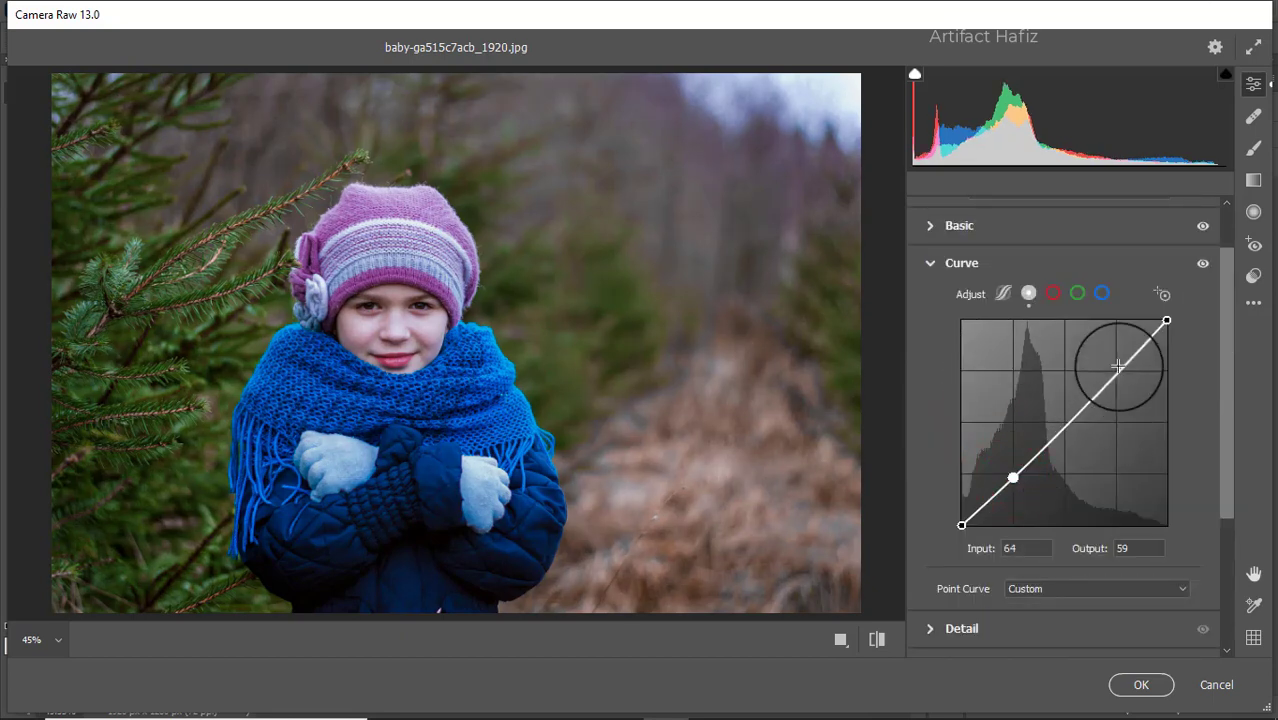
left_click(1116, 370)
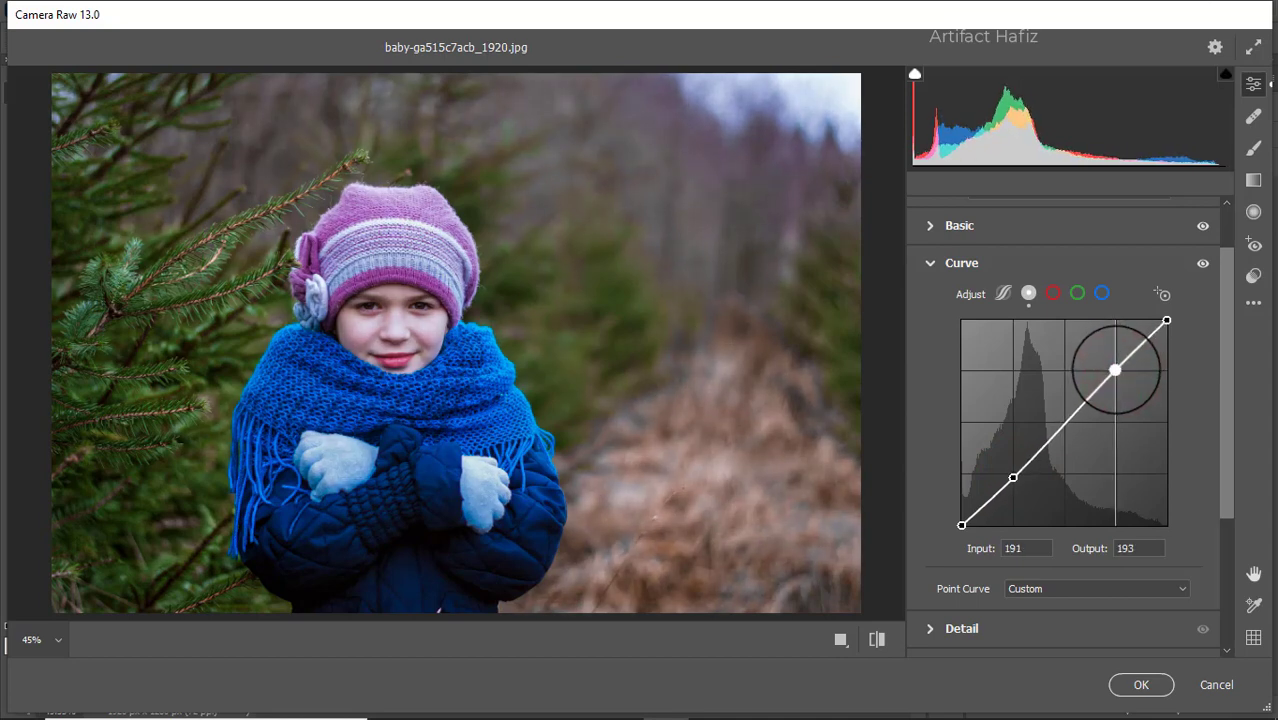
left_click(1101, 293)
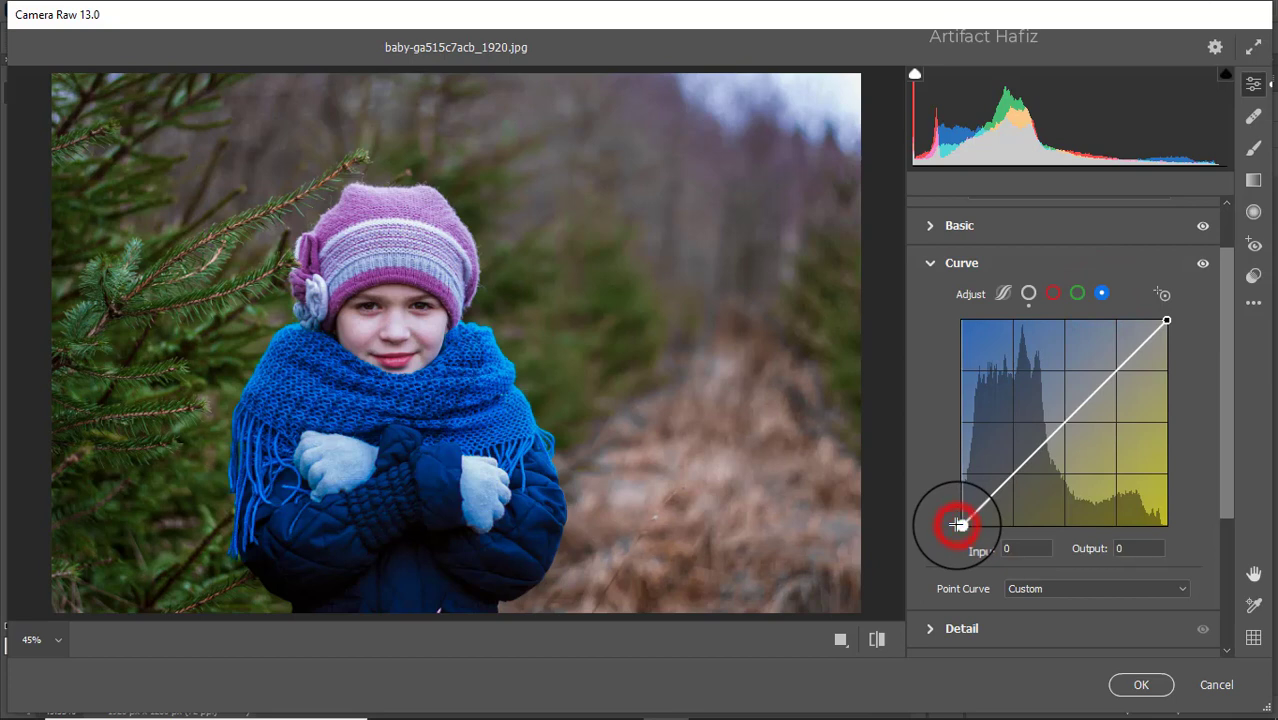
left_click_drag(958, 524, 962, 512)
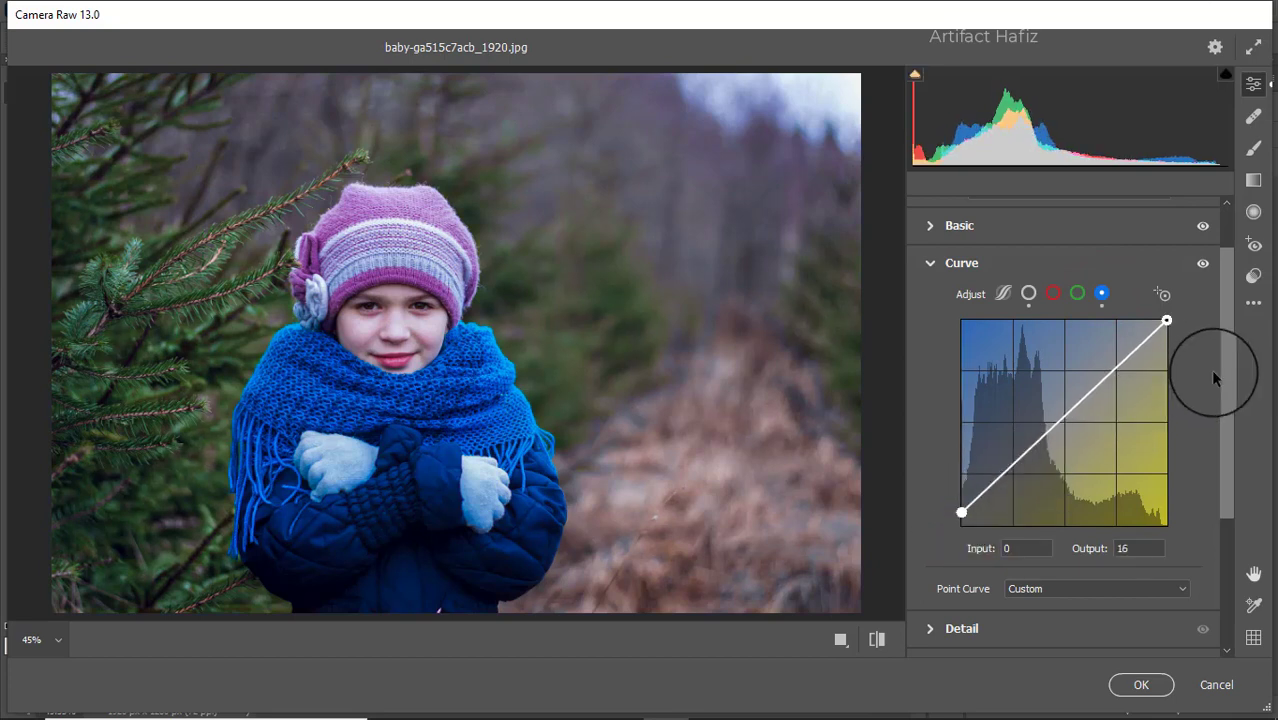
In the Detail adjustments, set Sharpening to 8, Noise Reduction to 8 and Color Noise Reduction to 20
left_click_drag(1229, 366, 1216, 508)
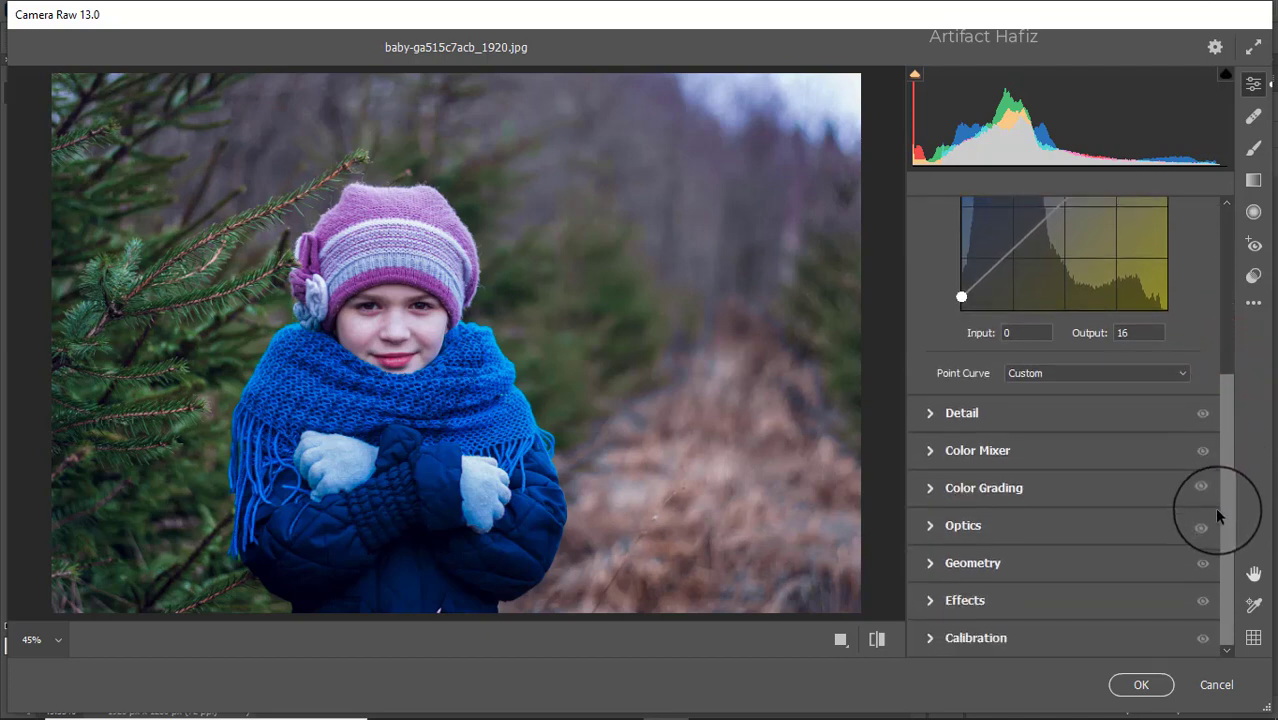
left_click(964, 413)
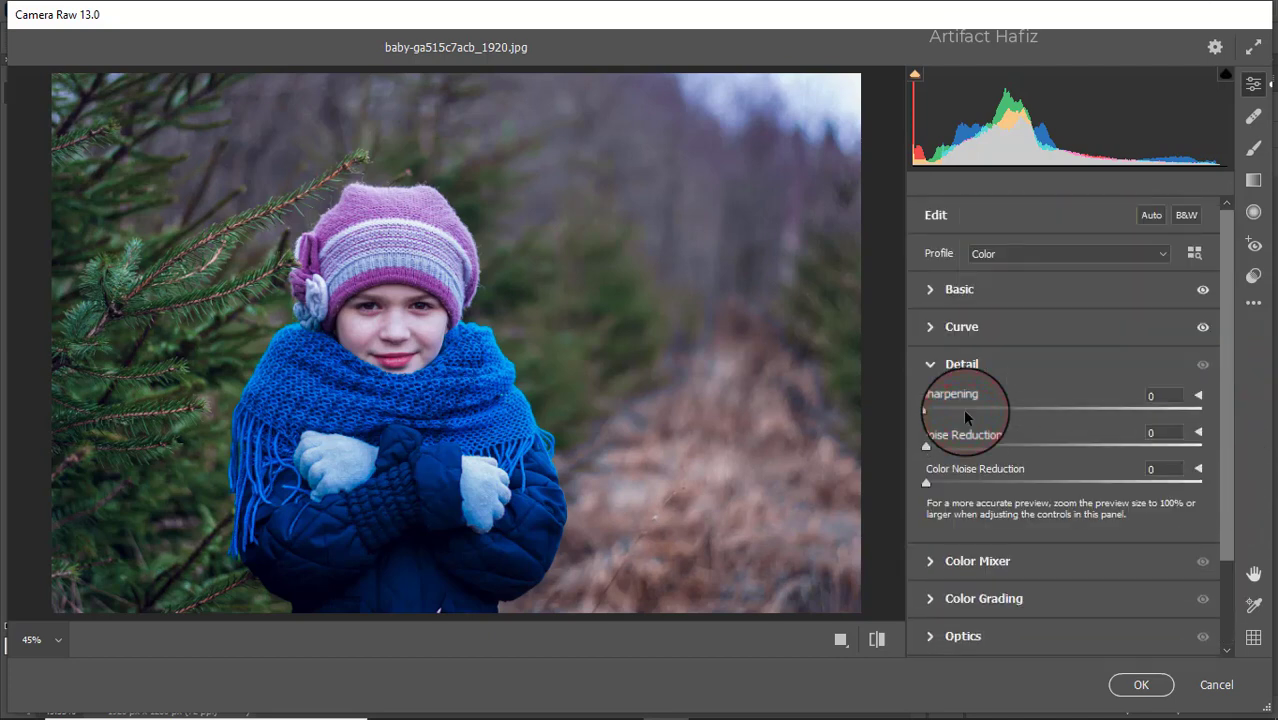
left_click(926, 410)
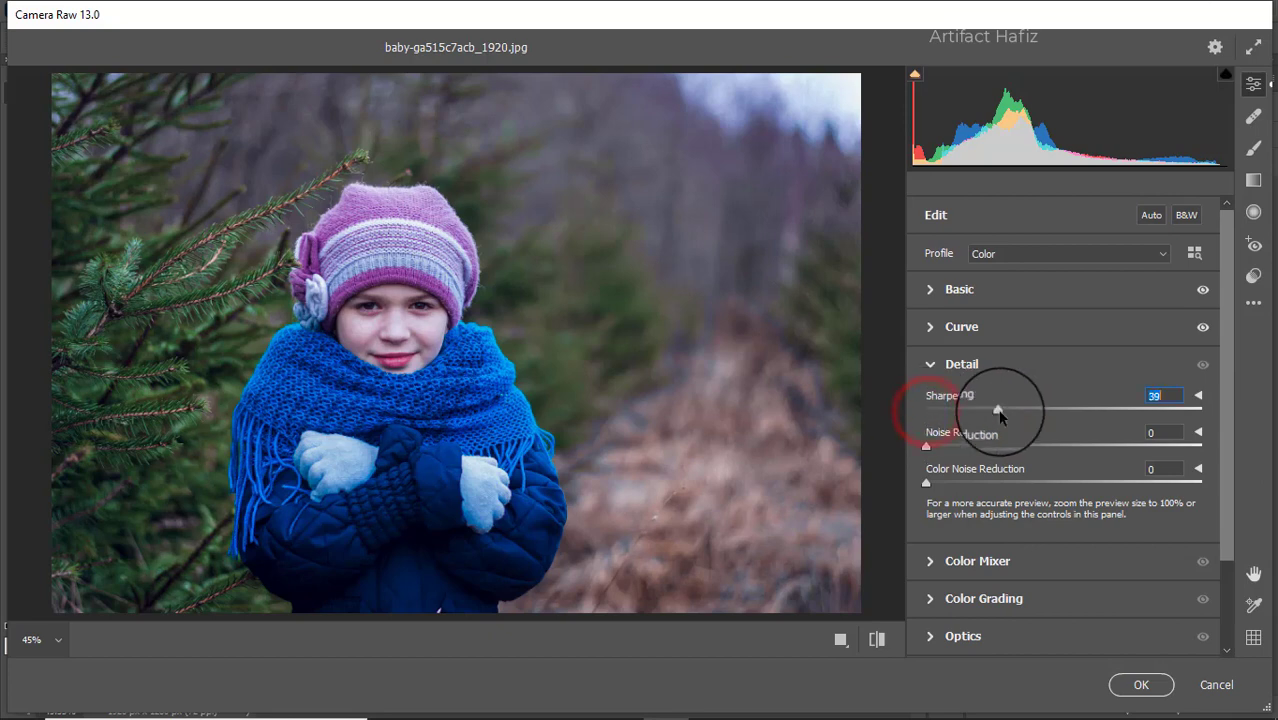
left_click_drag(1001, 416, 946, 450)
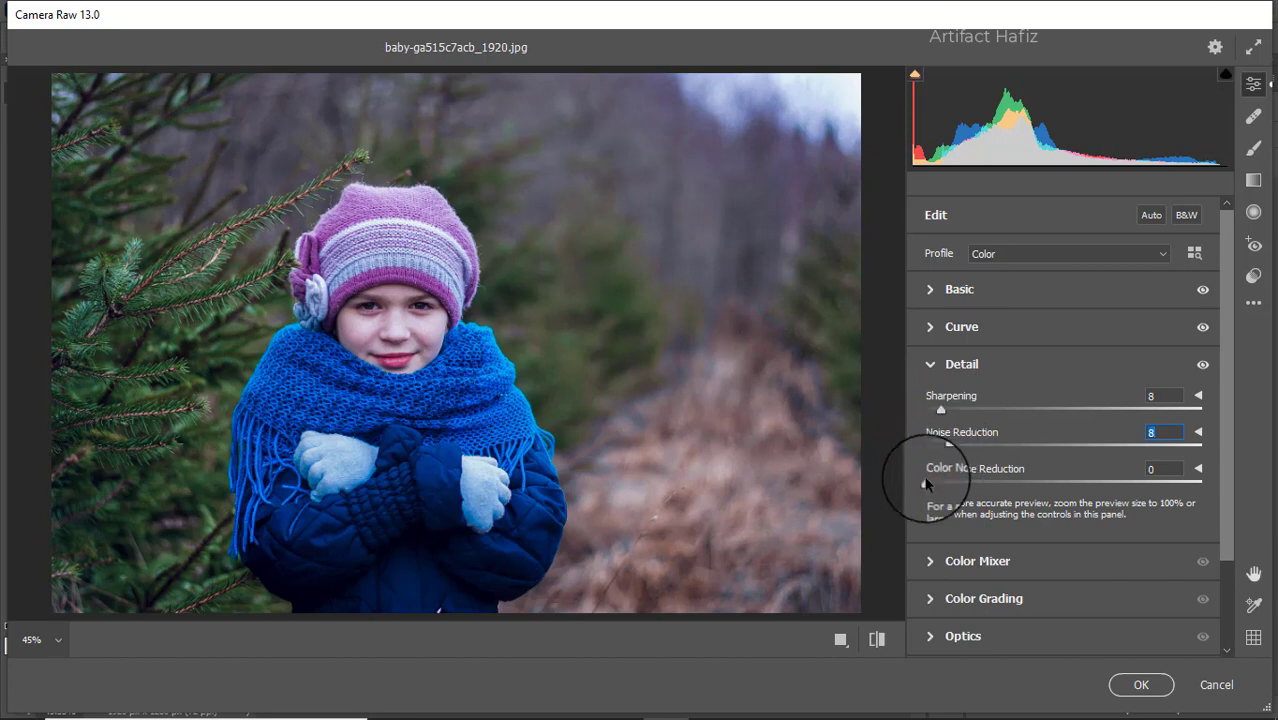
left_click_drag(940, 482, 980, 484)
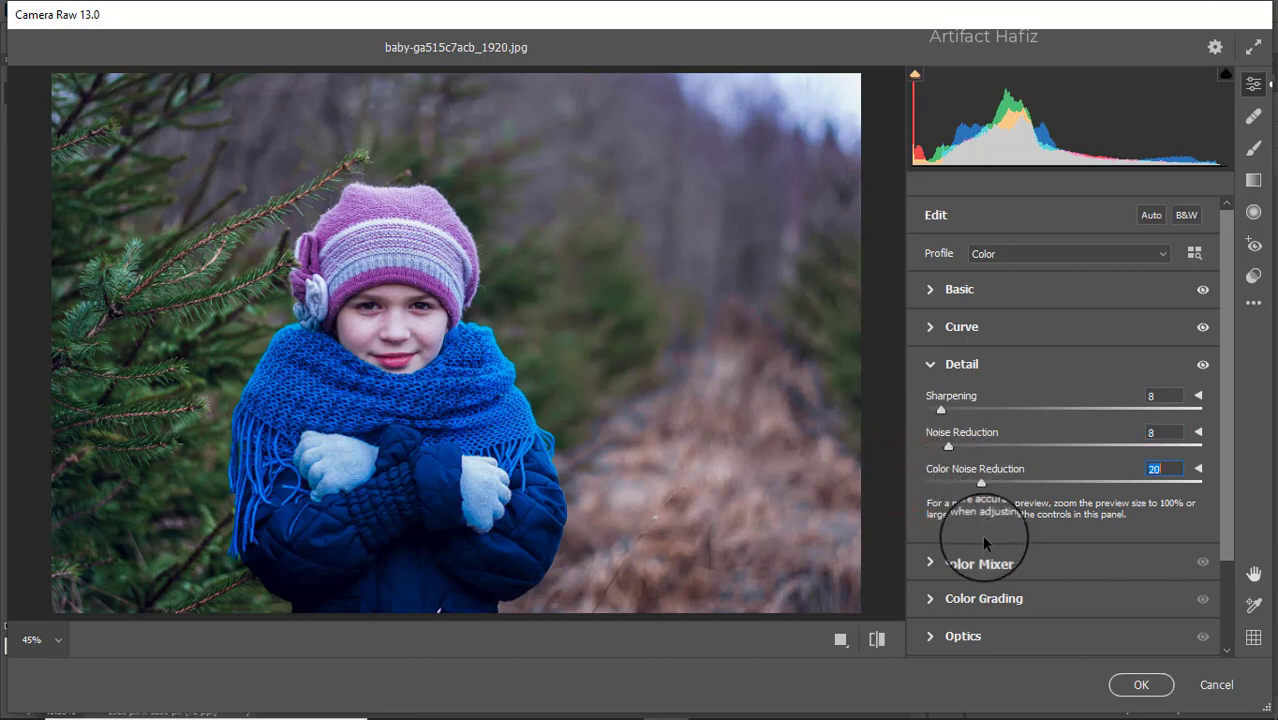
Set the Color Mixer saturation to Reds +2, Oranges +24, Yellows -27, Greens -72, Aquas +15 and Blues -43
left_click(983, 563)
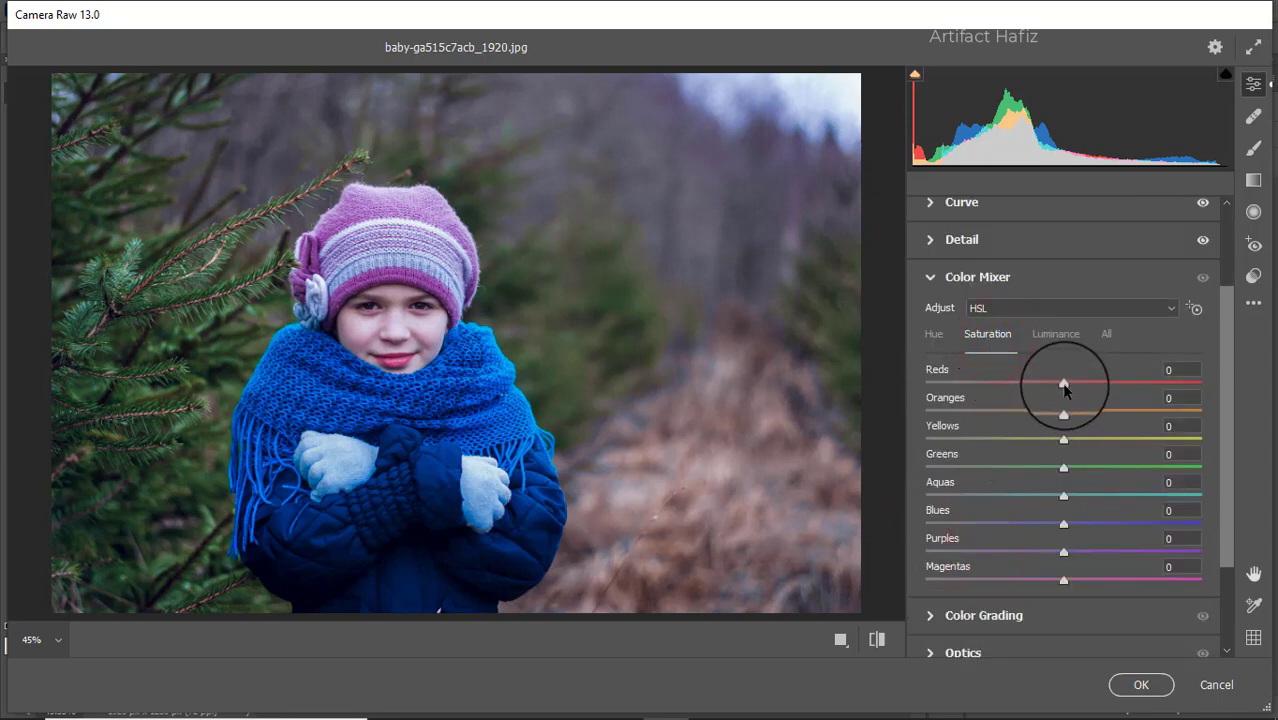
left_click_drag(1064, 383, 984, 441)
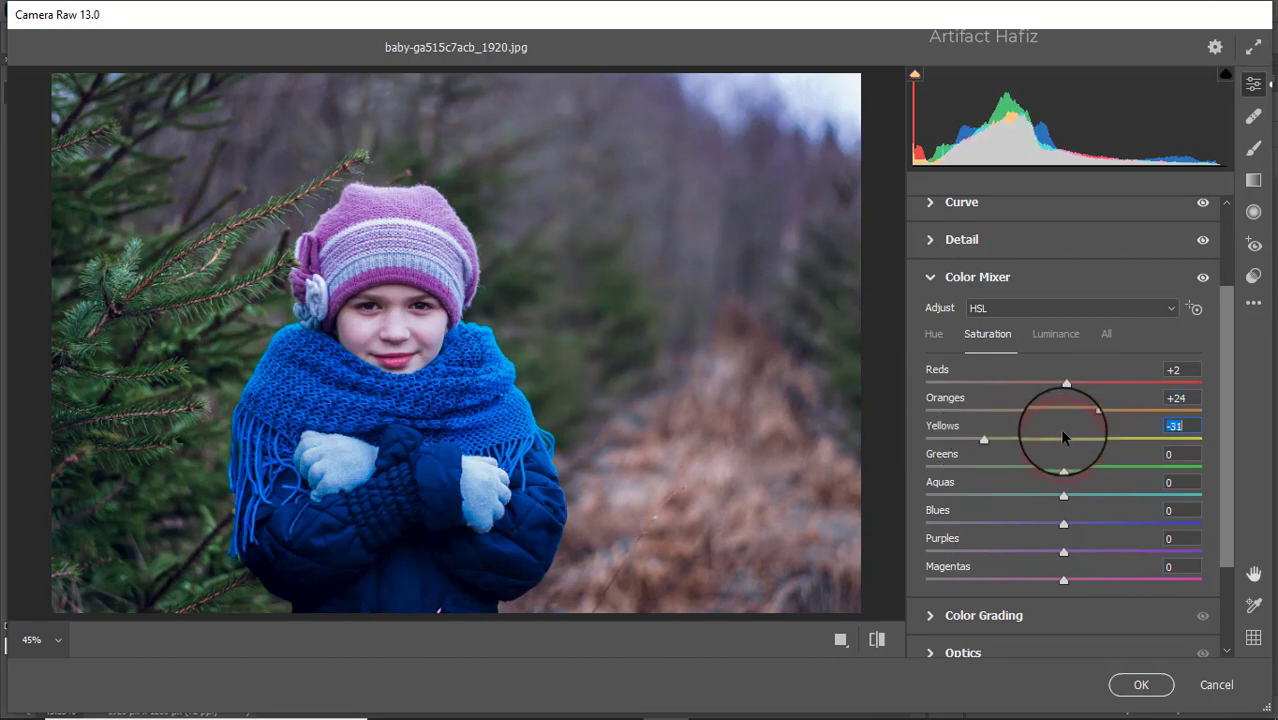
left_click_drag(1063, 432, 964, 469)
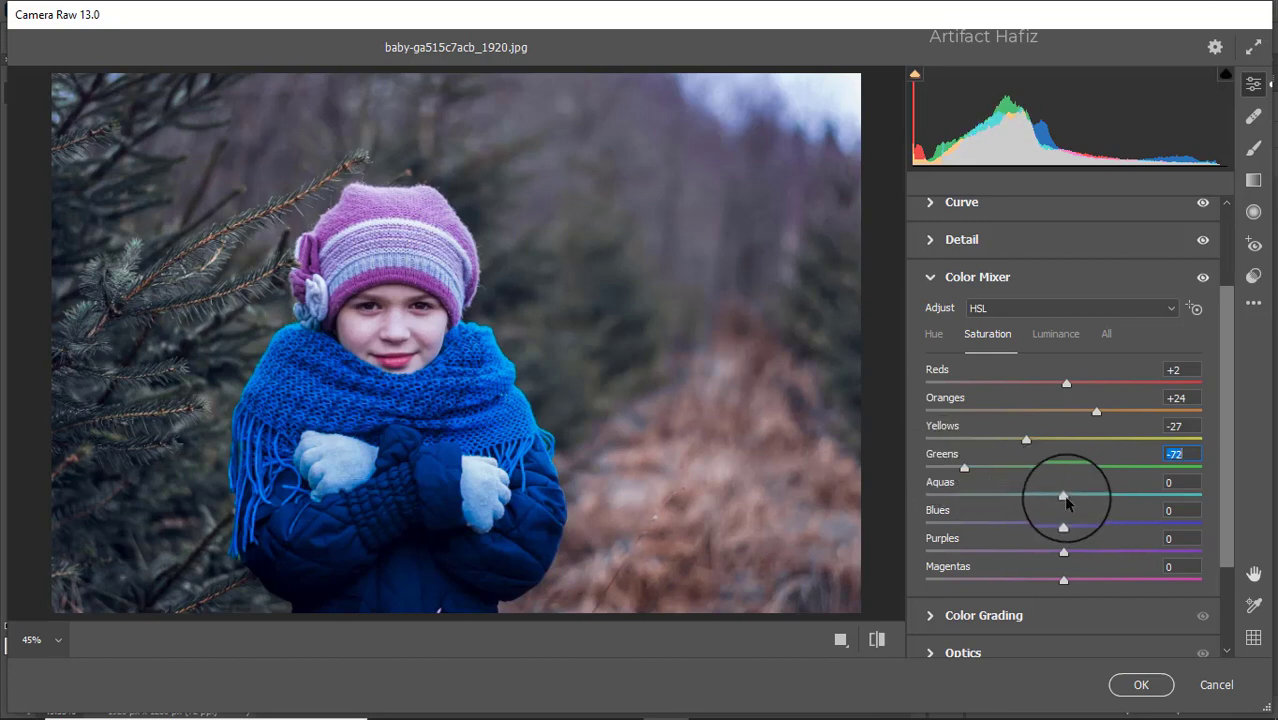
left_click_drag(1065, 496, 1005, 527)
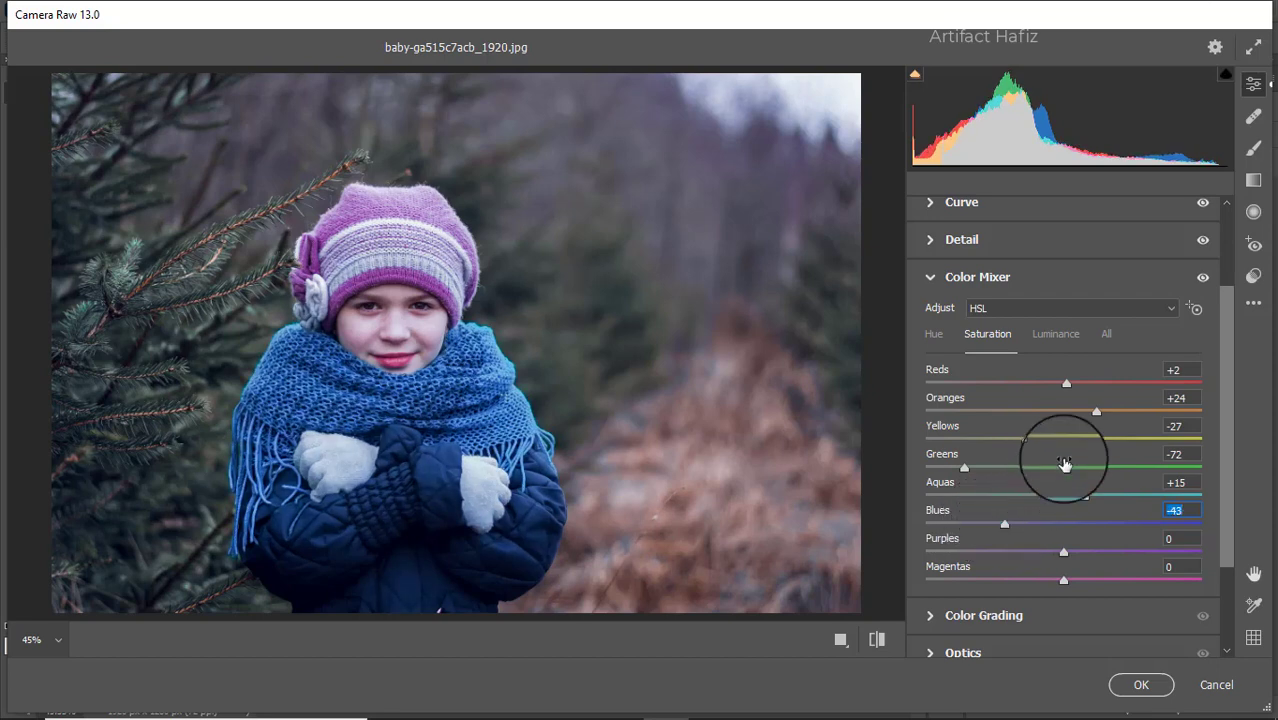
Lower the Color Mixer luminance of Oranges to -65, leaving Blues at 0
left_click(1063, 337)
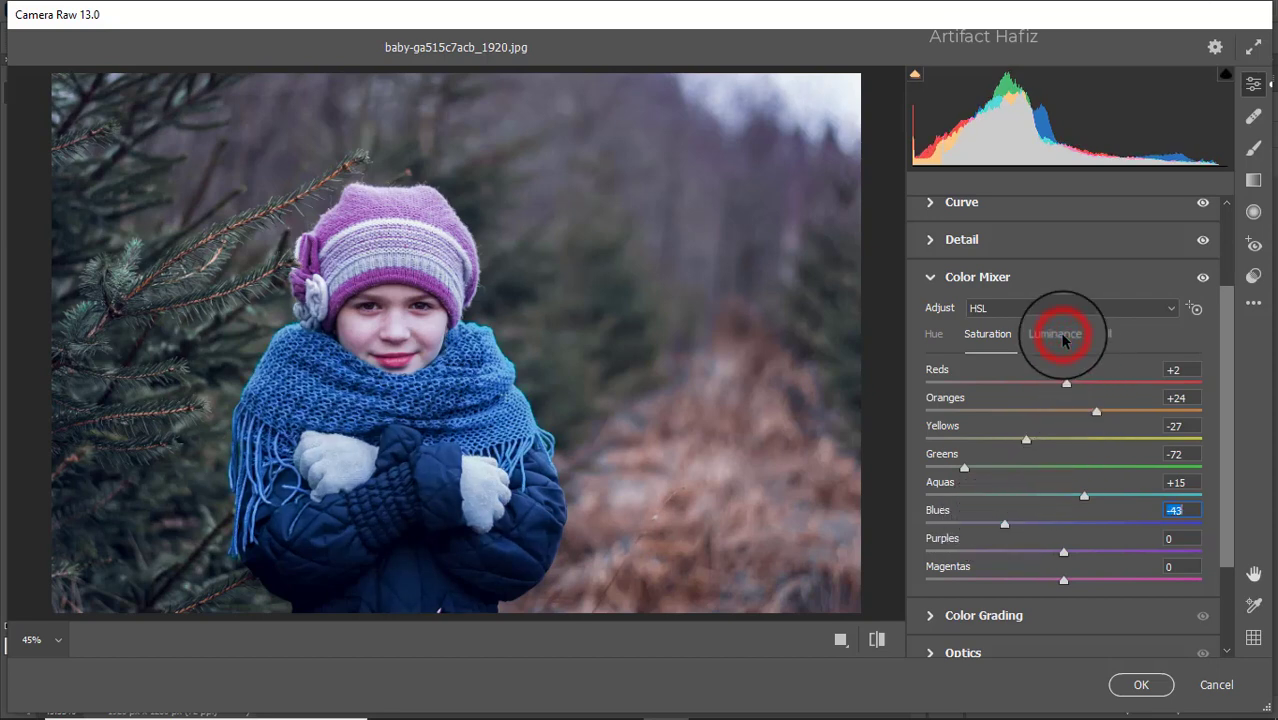
left_click_drag(1064, 411, 973, 405)
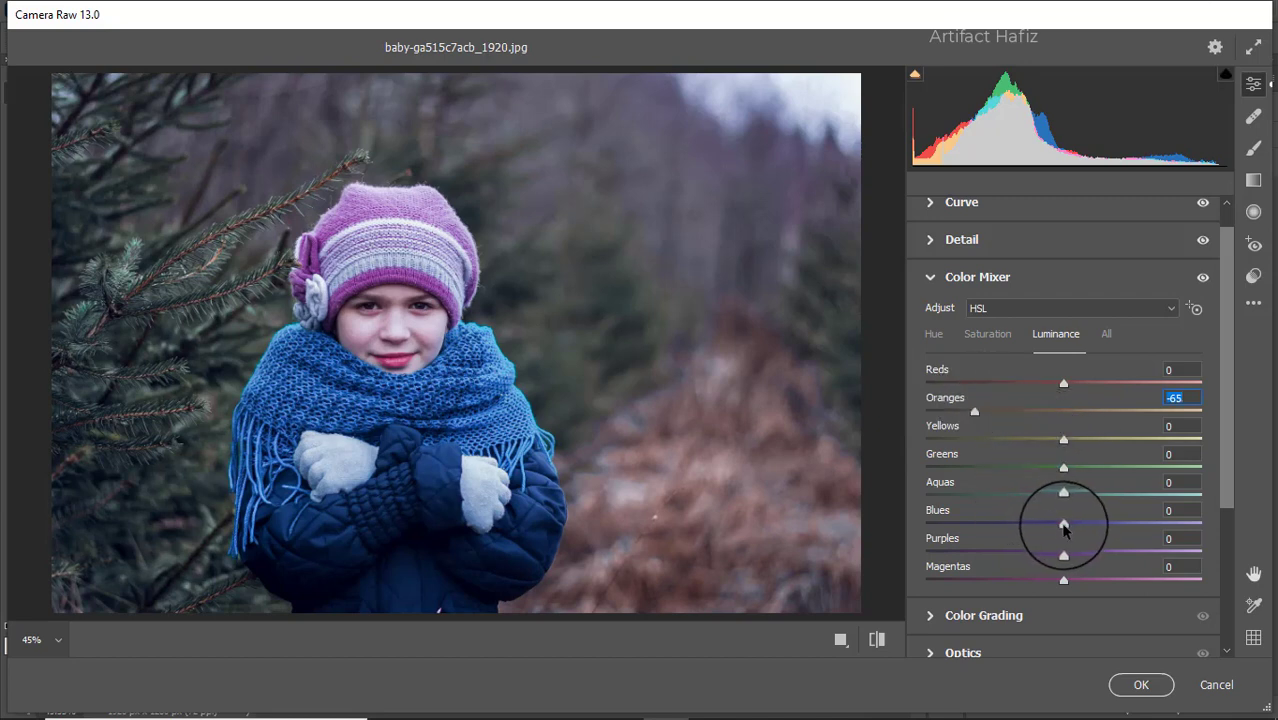
mouse_move(1064, 526)
left_mouse_down()
mouse_move(1112, 518)
mouse_move(1004, 518)
mouse_move(1084, 526)
mouse_move(1064, 528)
left_mouse_up()
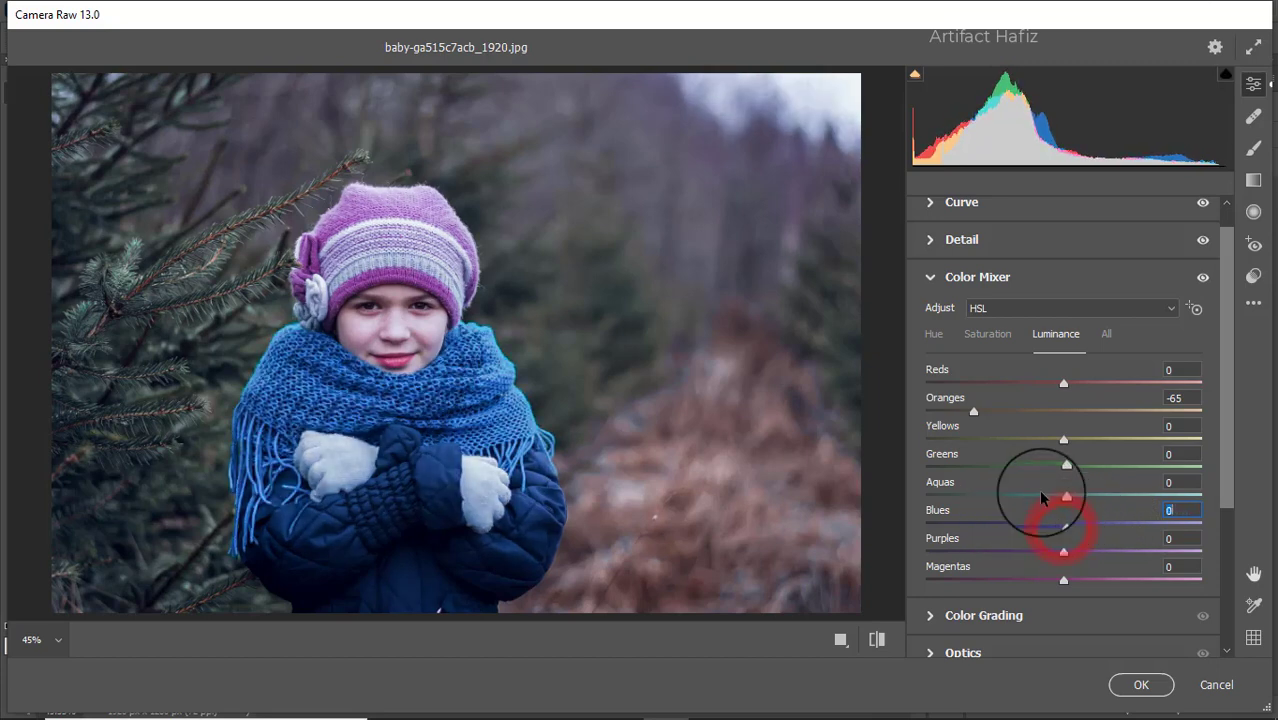
Set the Color Mixer hue to Oranges +17, Greens -14, Aquas -33 and Blues -1
left_click(938, 336)
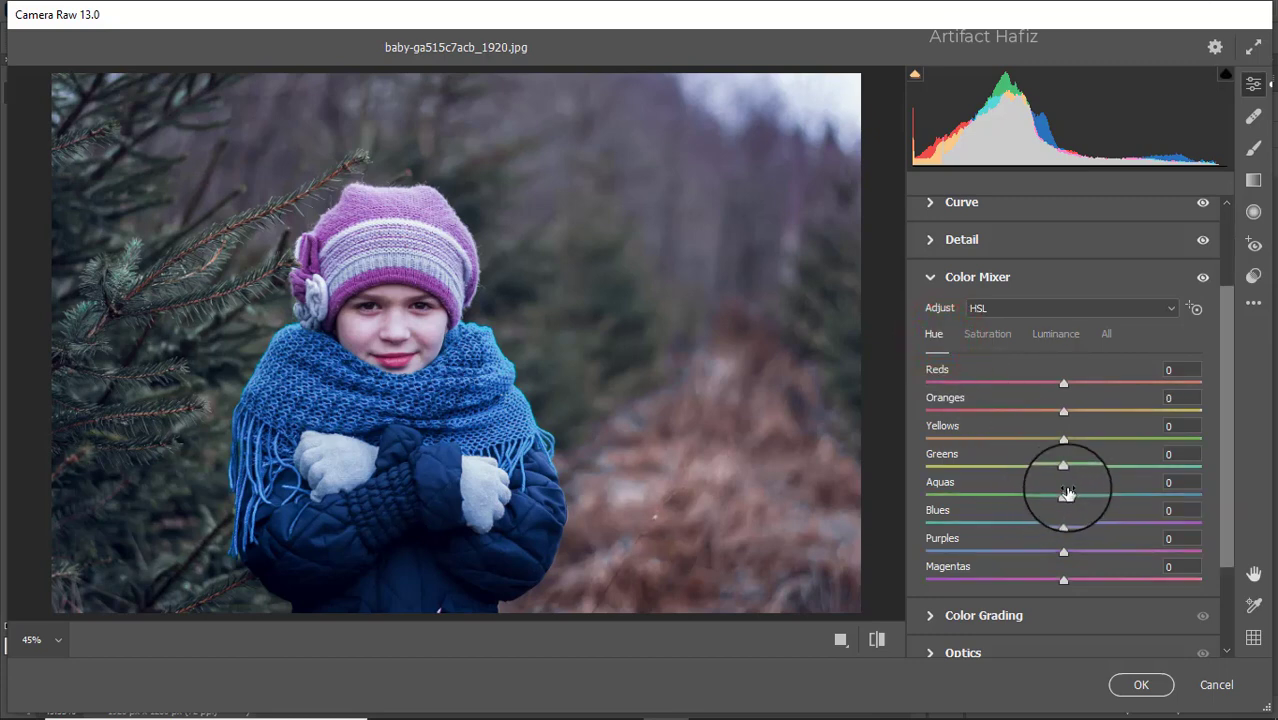
mouse_move(1064, 411)
left_mouse_down()
mouse_move(1206, 408)
mouse_move(1232, 423)
mouse_move(988, 413)
mouse_move(1086, 420)
left_mouse_up()
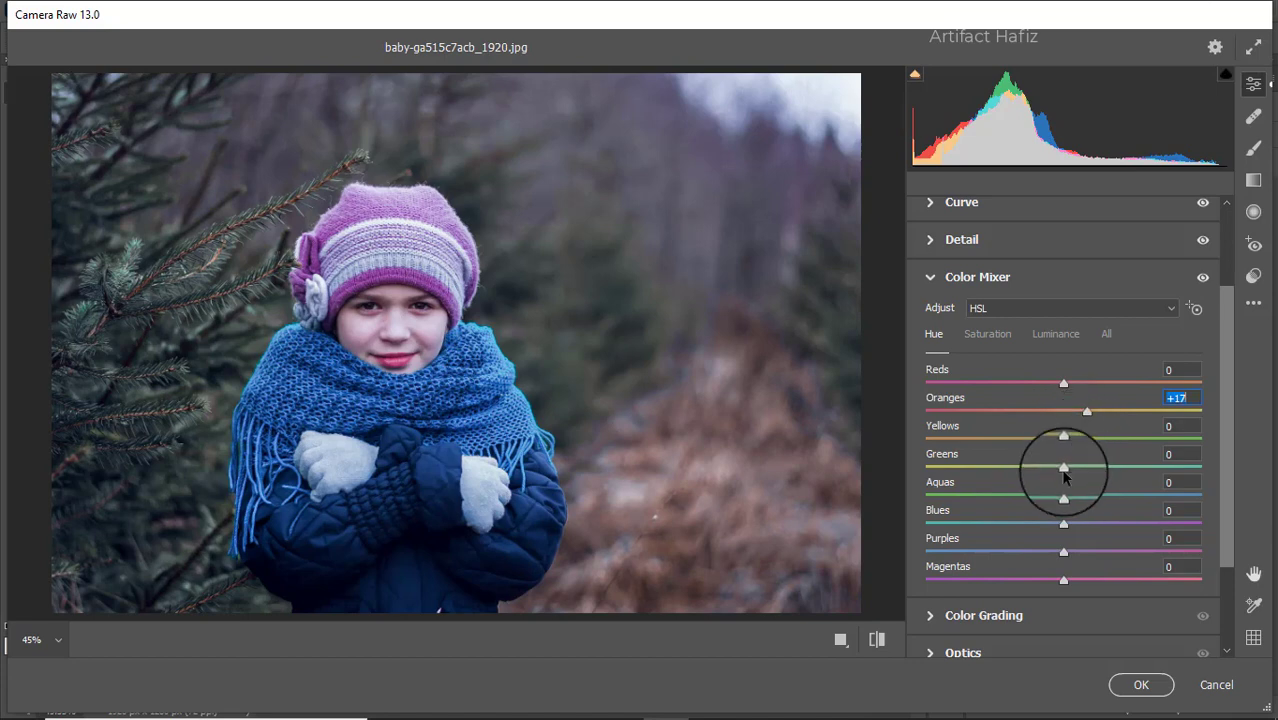
left_click_drag(1063, 466, 1064, 530)
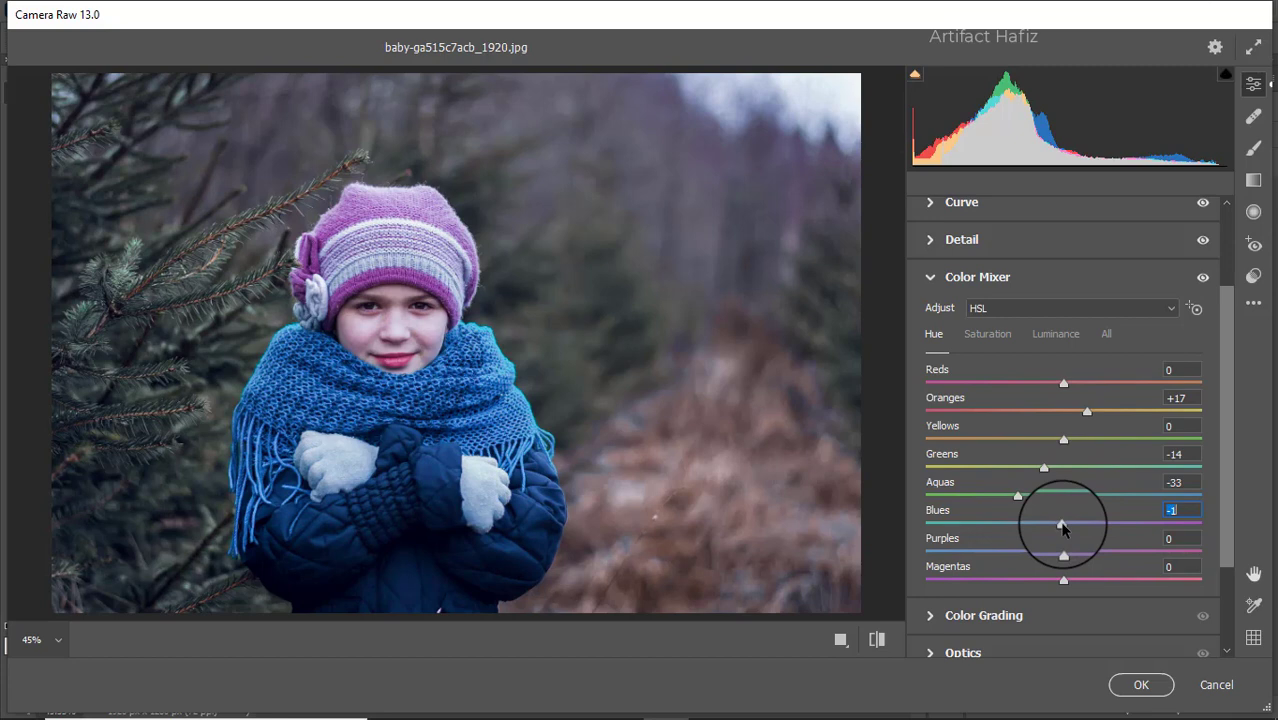
Color-grade the midtones with hue 26 and saturation 13, and the shadows with hue 148 and saturation 16
left_click_drag(1228, 411, 1227, 500)
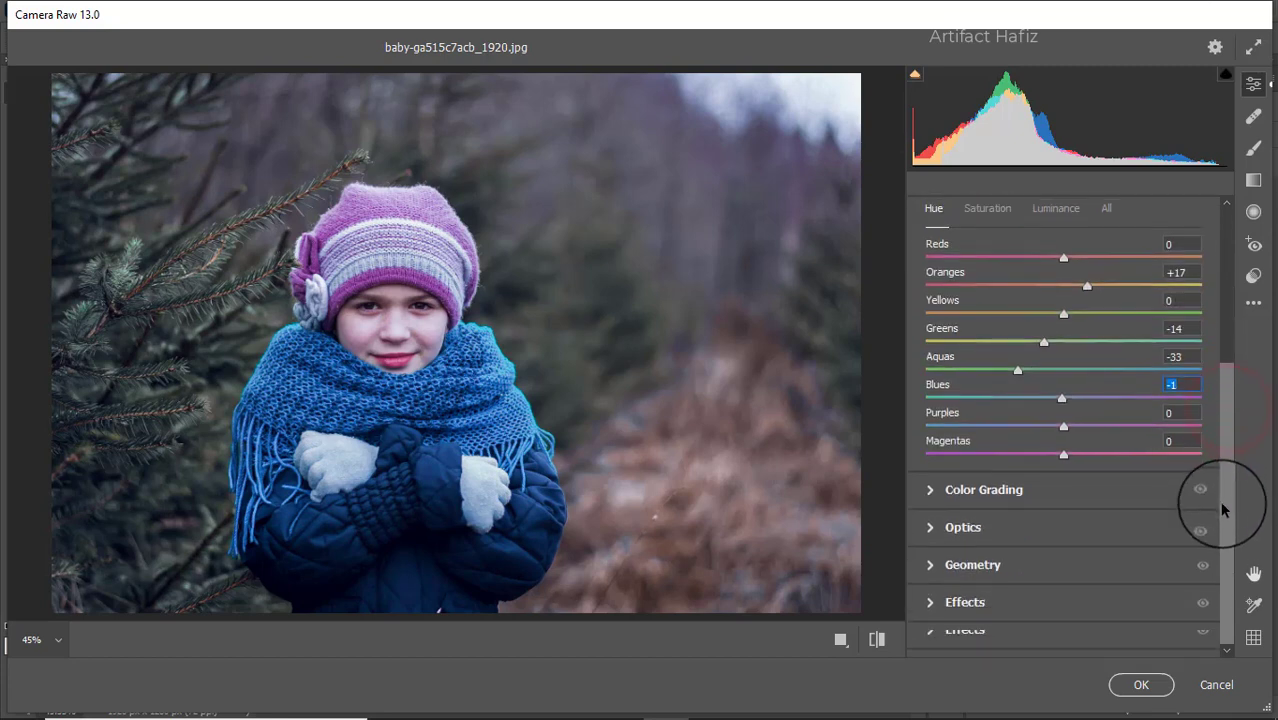
left_click(969, 497)
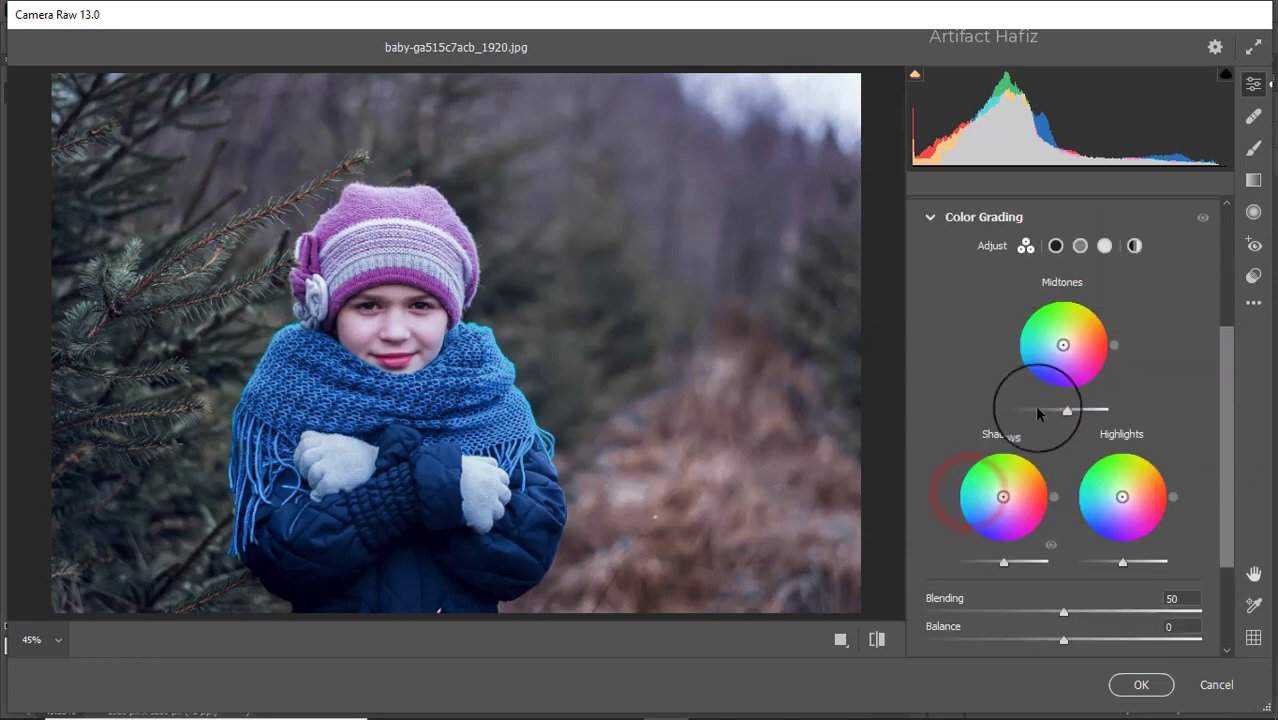
left_click(1063, 347)
left_click_drag(1063, 347, 1113, 328)
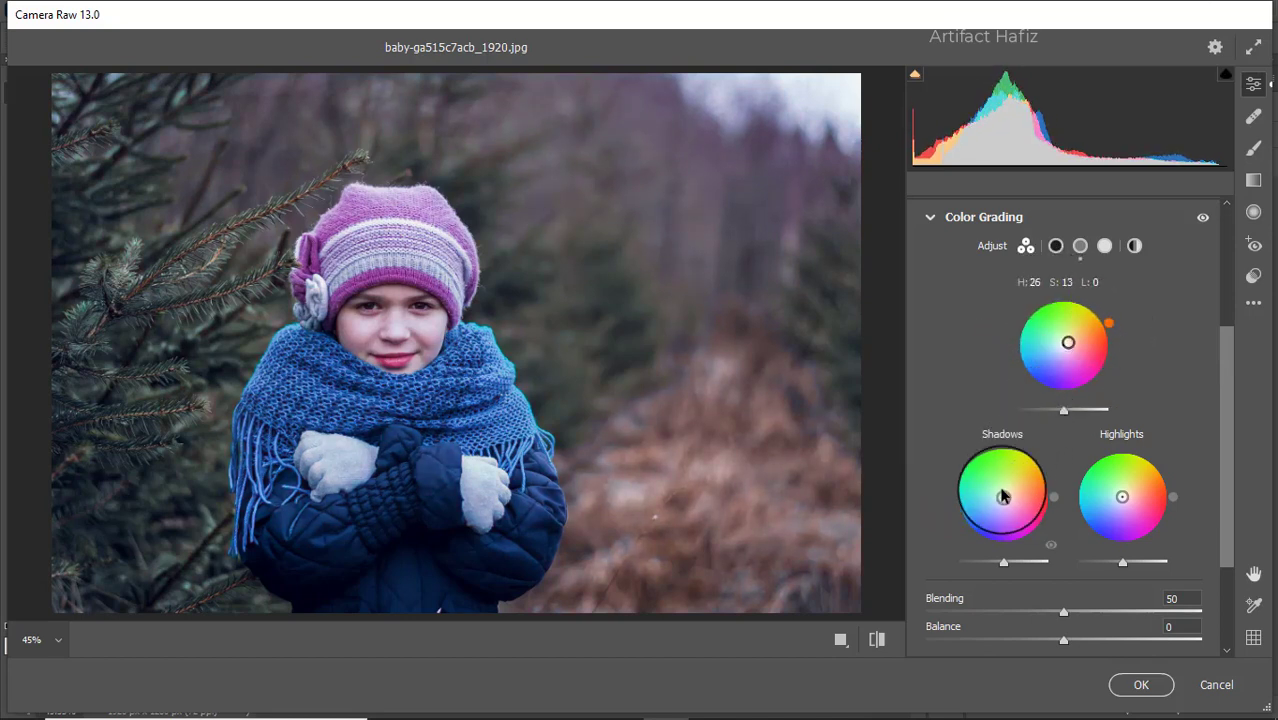
left_click_drag(1003, 497, 978, 460)
left_click_drag(960, 497, 960, 470)
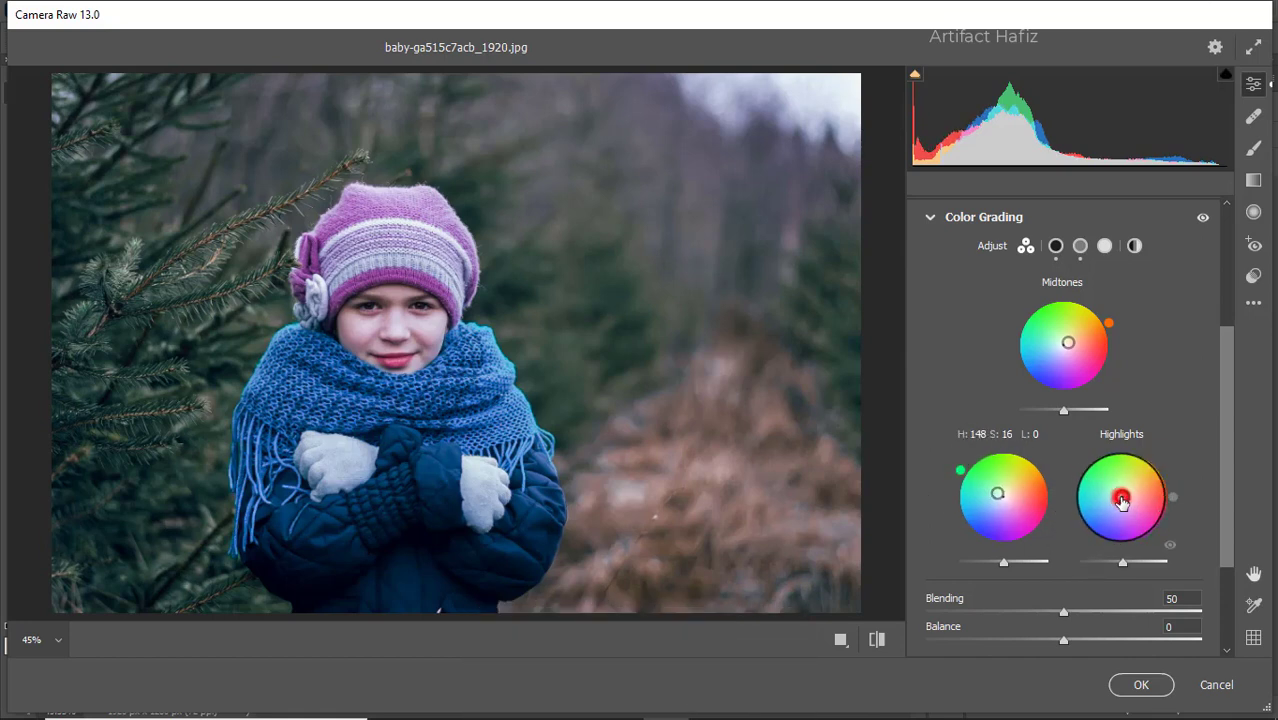
Tint the highlights slightly toward red-orange in Color Grading, and set the Effects vignetting to -11
mouse_move(1122, 500)
left_mouse_down()
mouse_move(1192, 491)
mouse_move(1107, 443)
mouse_move(1213, 451)
mouse_move(1218, 479)
left_mouse_up()
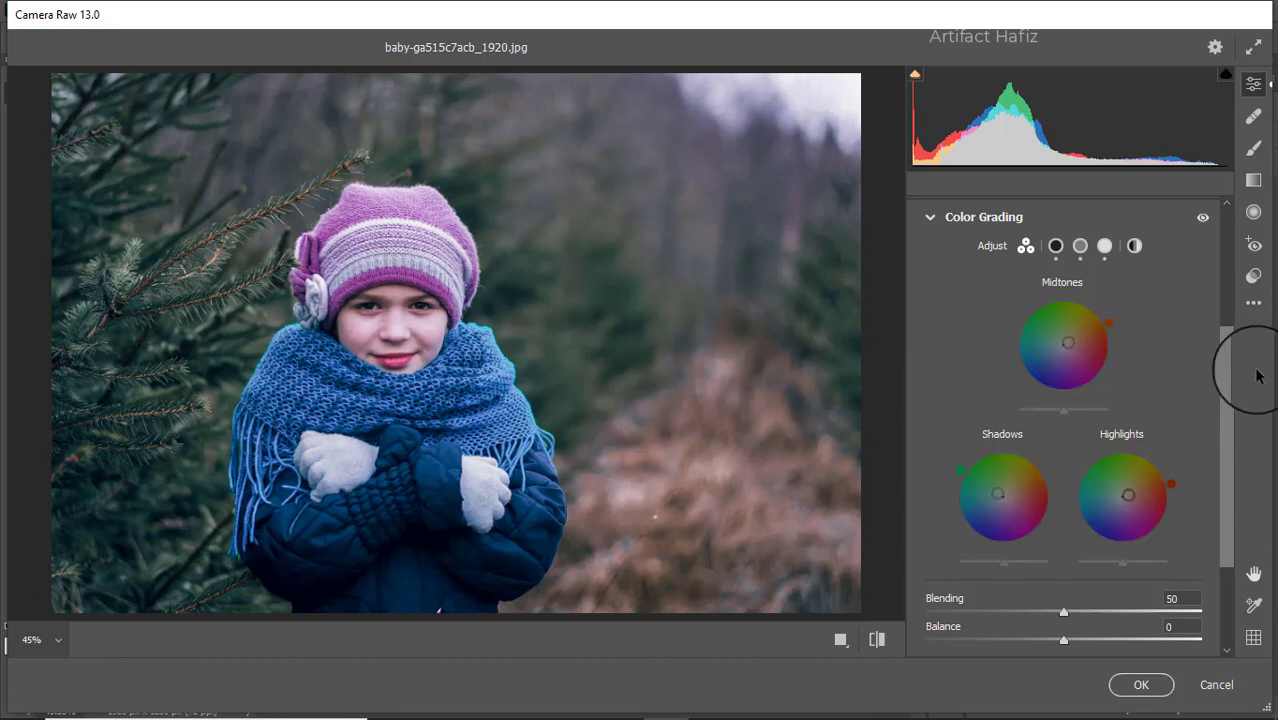
left_click_drag(1226, 367, 1227, 523)
left_click(1004, 597)
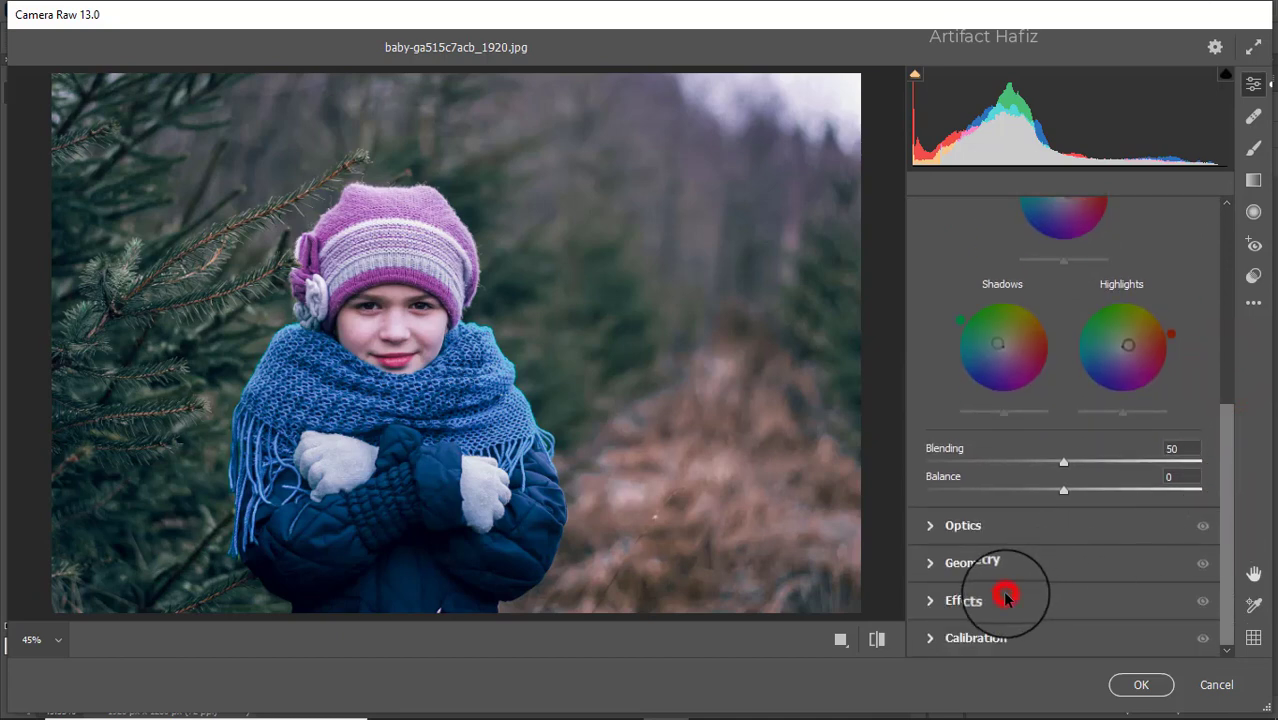
mouse_move(1063, 450)
left_mouse_down()
mouse_move(1033, 446)
mouse_move(1051, 451)
left_mouse_up()
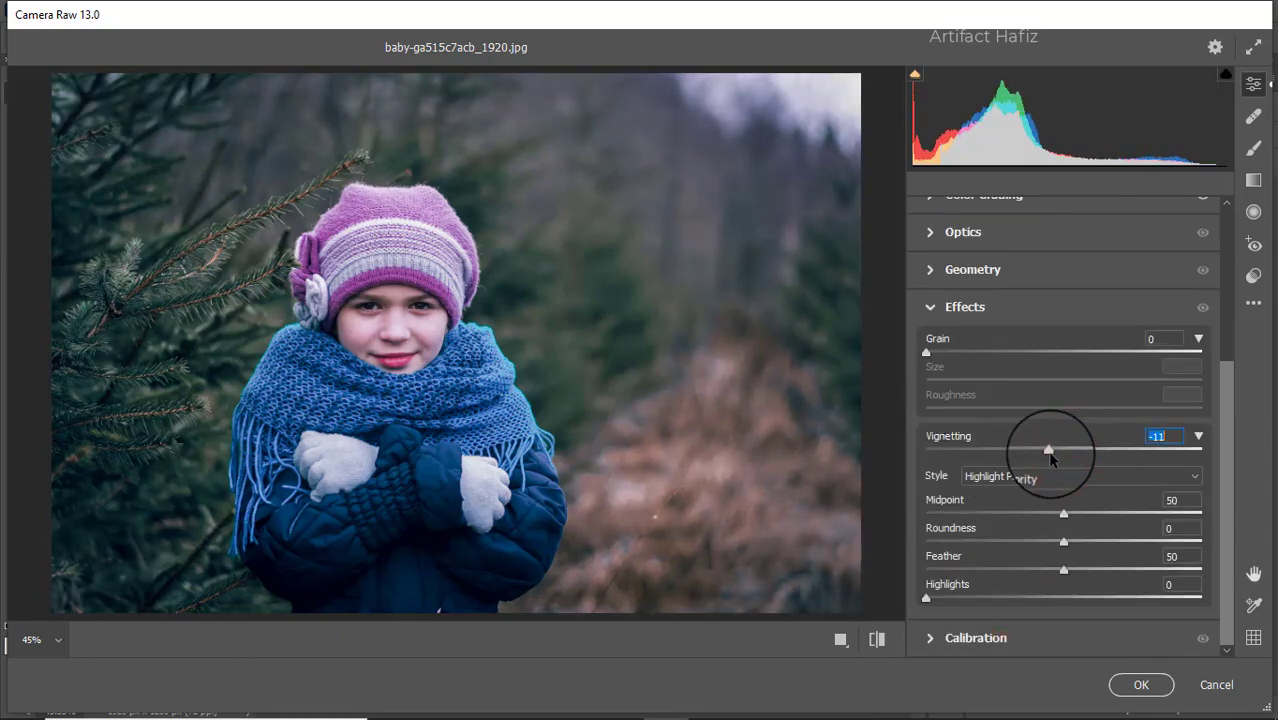
Set the Calibration saturation to Red Primary -21, Green Primary +45 and Blue Primary +13, and apply the Camera Raw filter
left_click(973, 642)
left_click_drag(1062, 557, 997, 555)
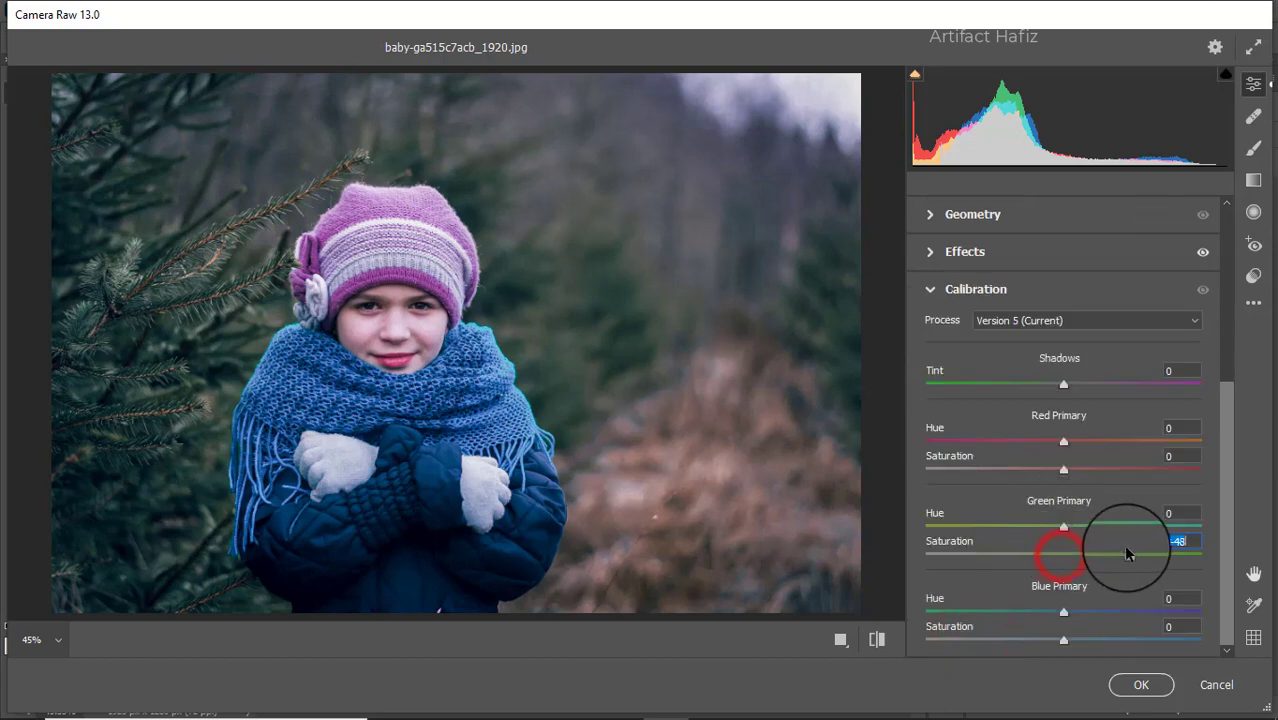
left_click(1125, 554)
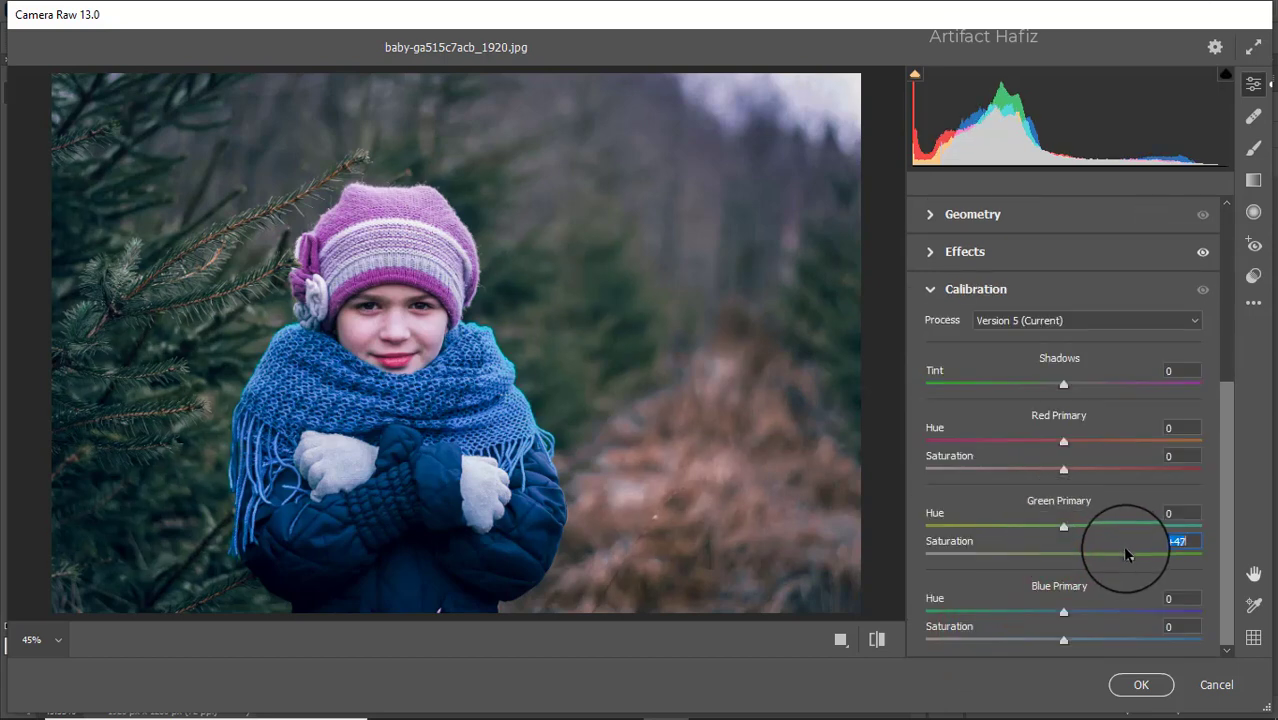
left_click_drag(1063, 468, 1034, 468)
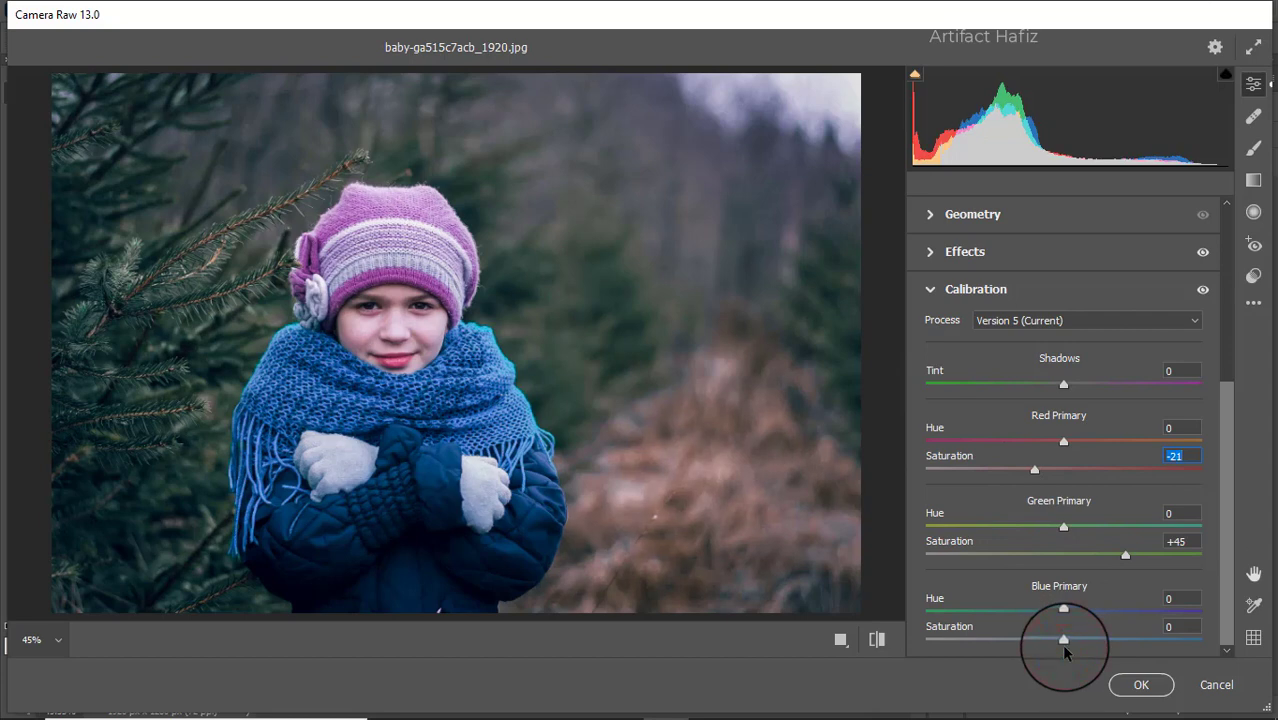
mouse_move(1063, 641)
left_mouse_down()
mouse_move(1097, 642)
mouse_move(1081, 643)
left_mouse_up()
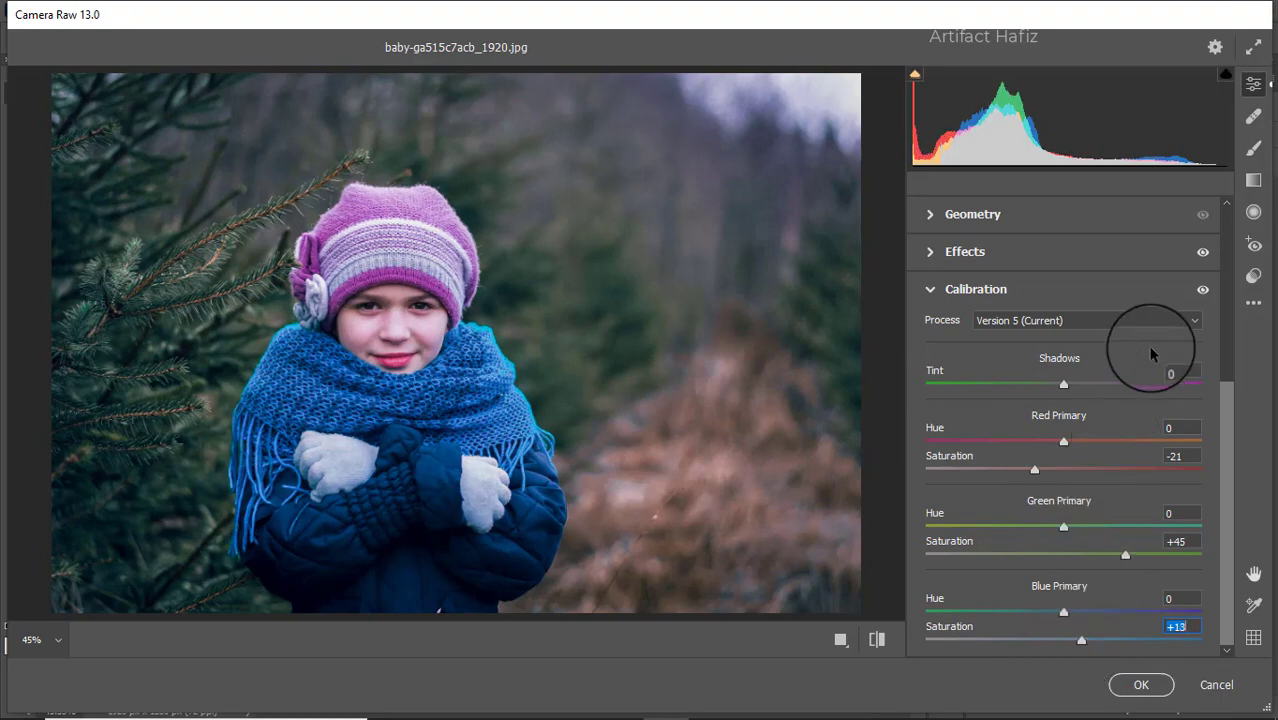
left_click(1135, 684)
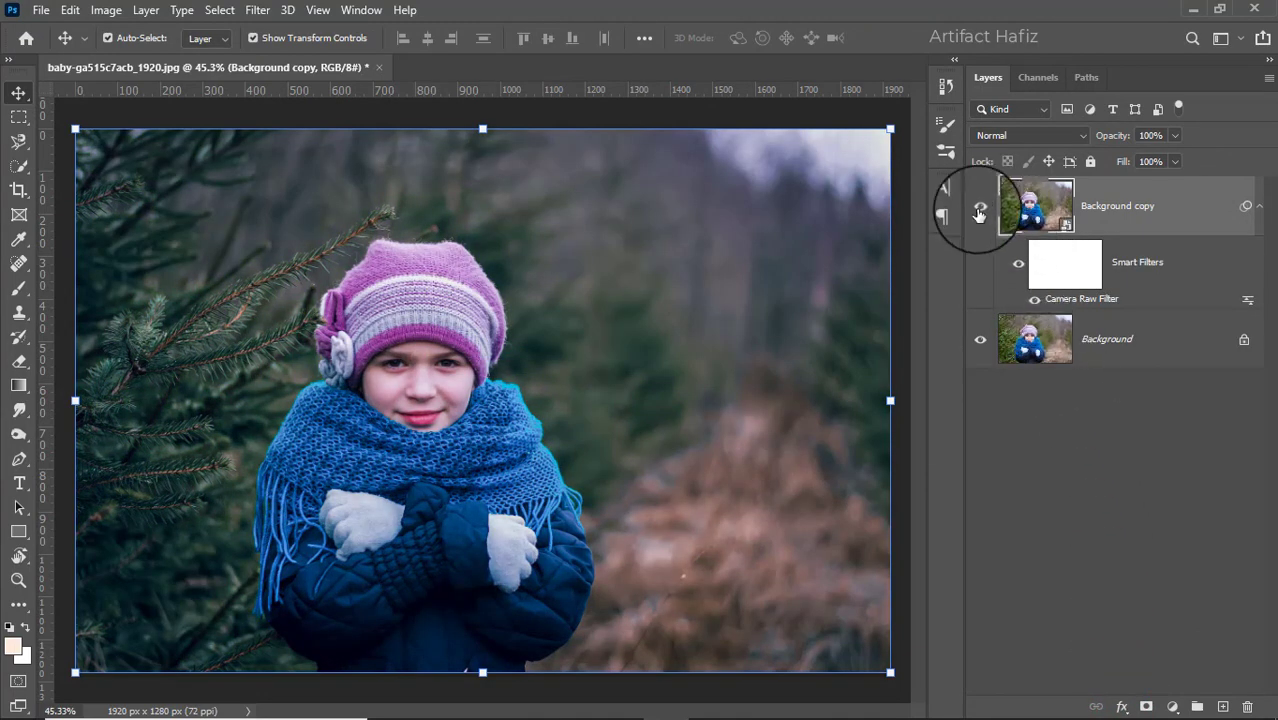
Toggle the visibility of the Background copy layer to compare the graded portrait with the original
left_click(979, 210)
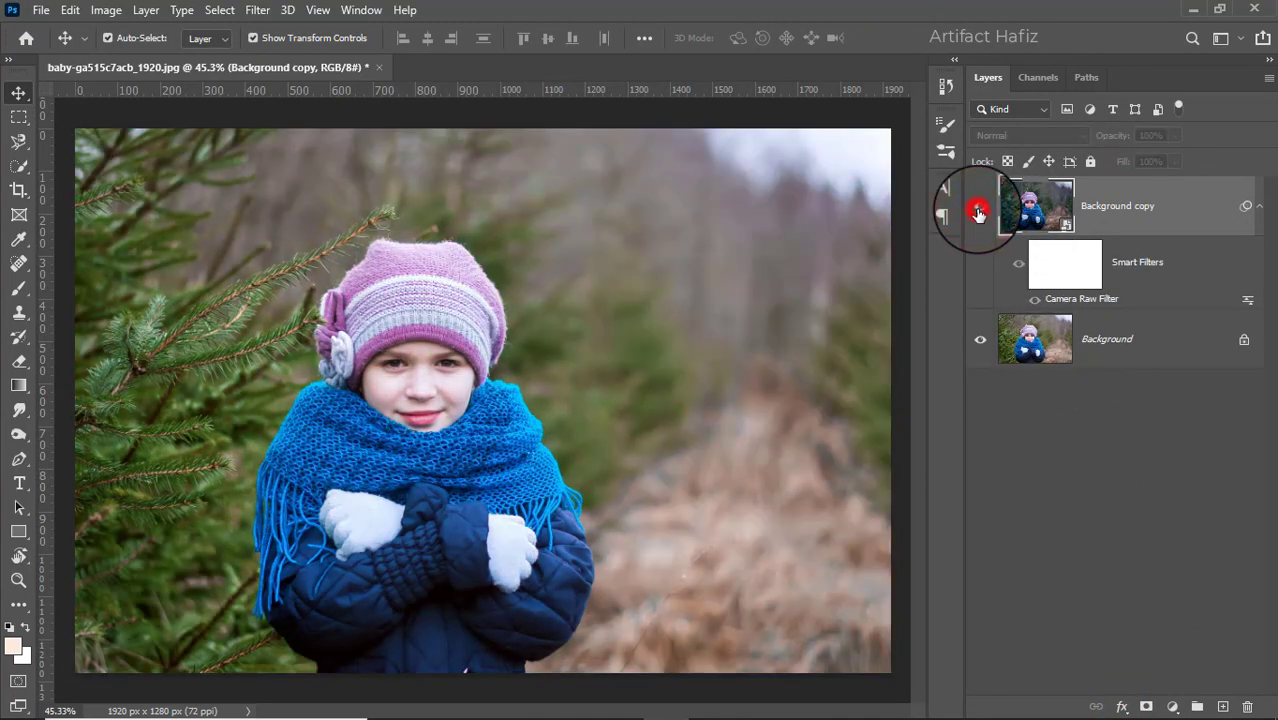
left_click(979, 210)
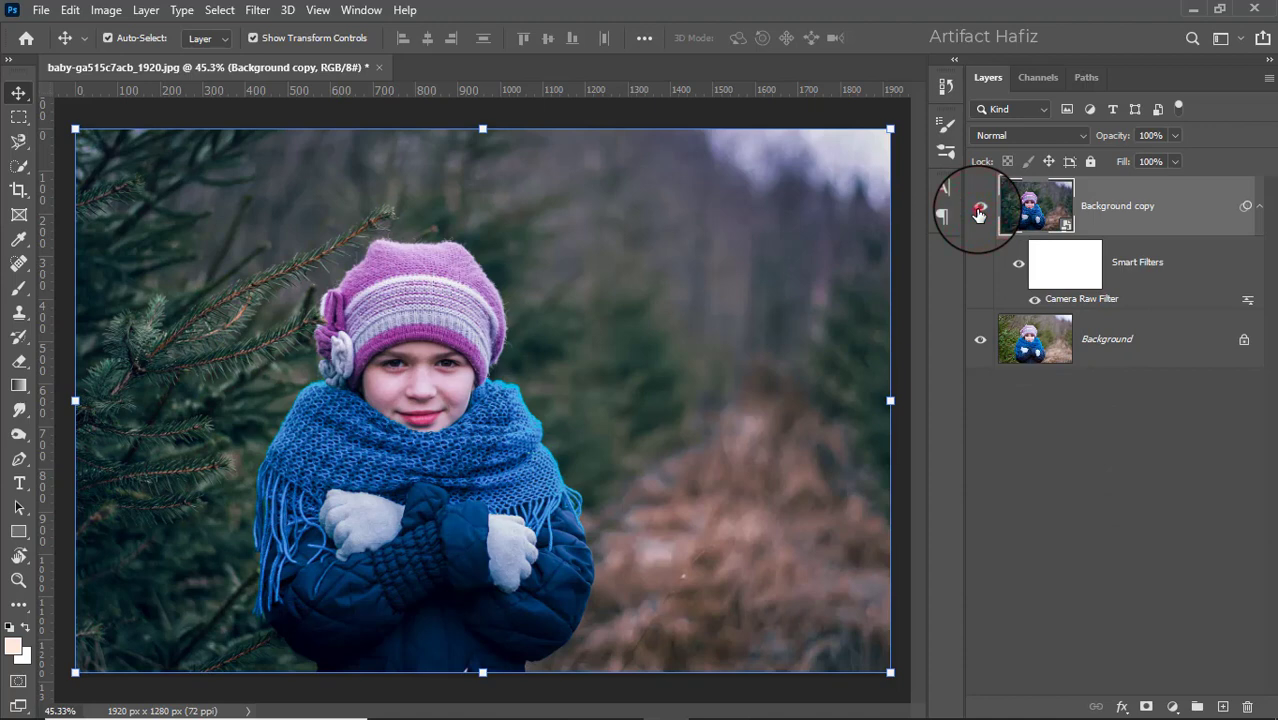
left_click(979, 210)
left_click(979, 212)
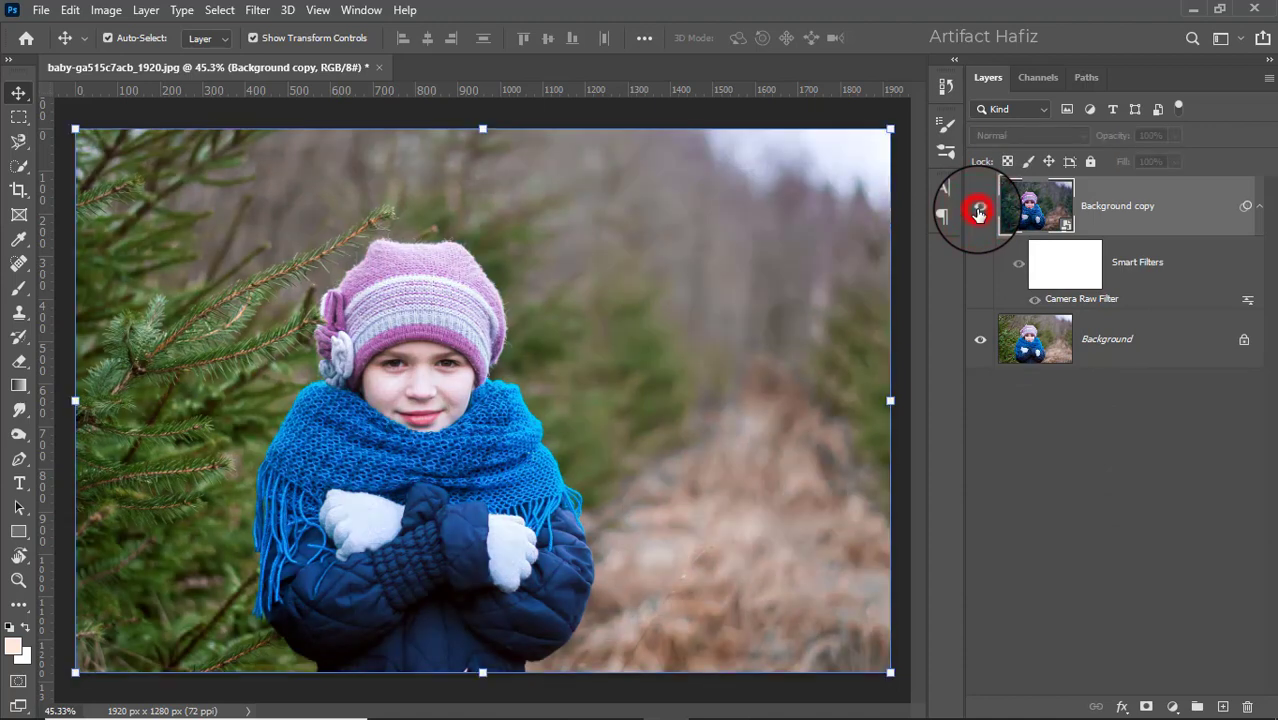